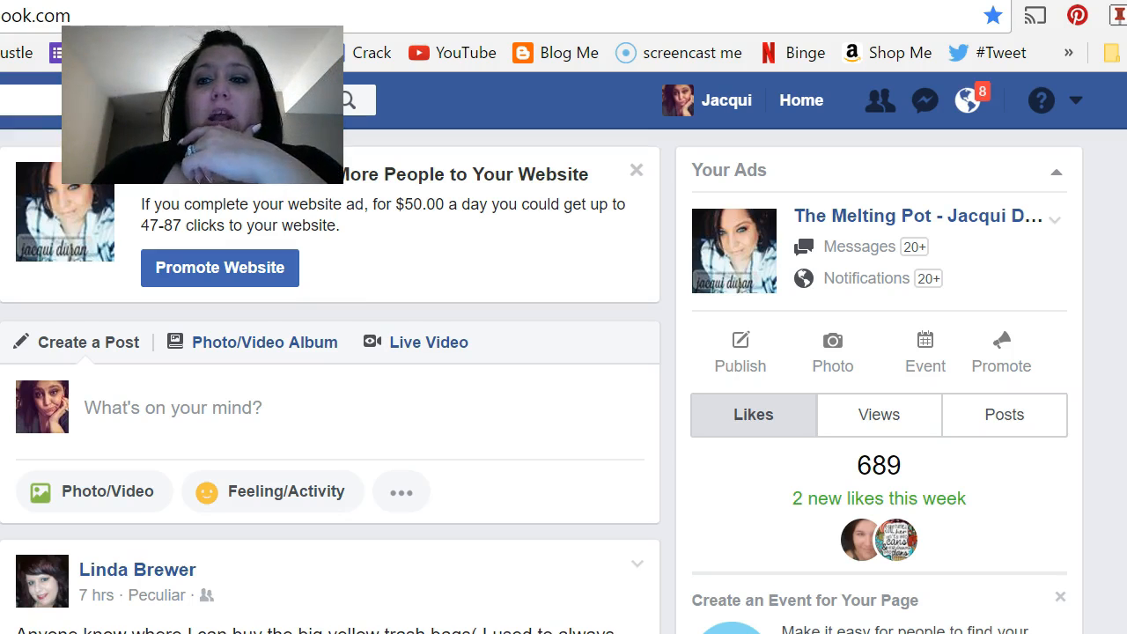
- Open The Melting Pot business page from the account's list of managed pages
{"action": "left_click", "coordinate": [1075, 100]}
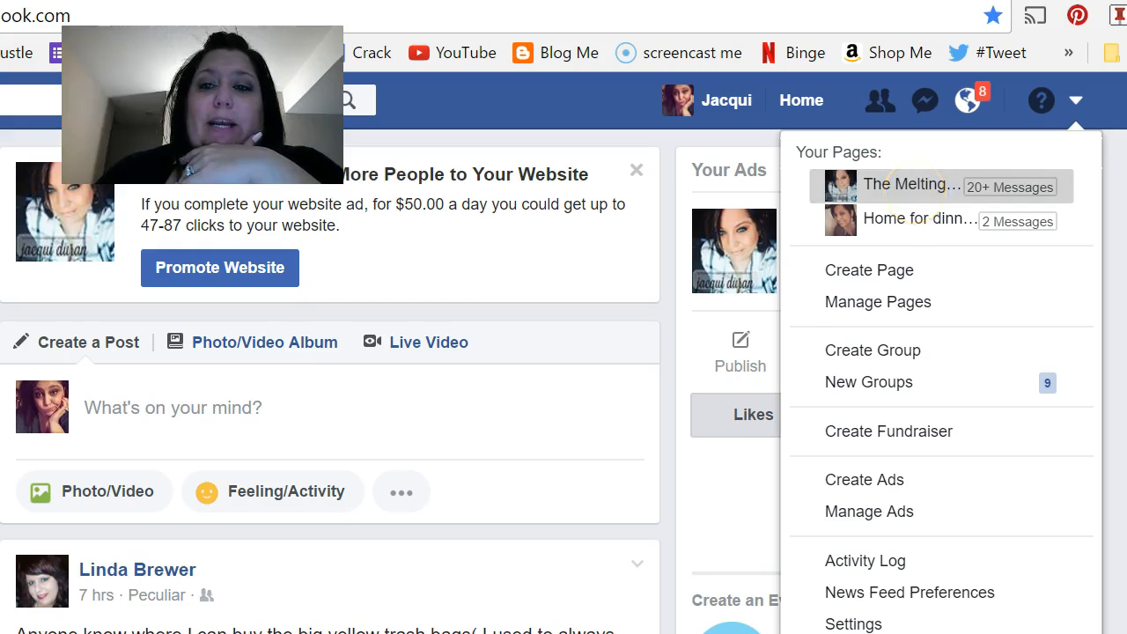
{"action": "left_click", "coordinate": [890, 185]}
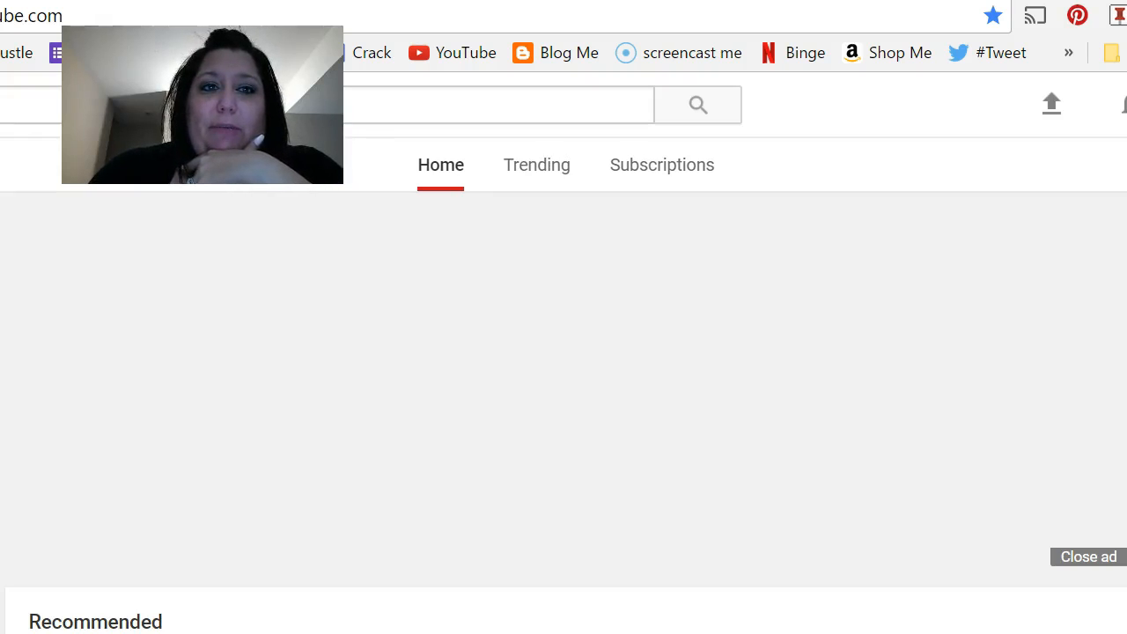
{"action": "key", "text": "alt+Left"}
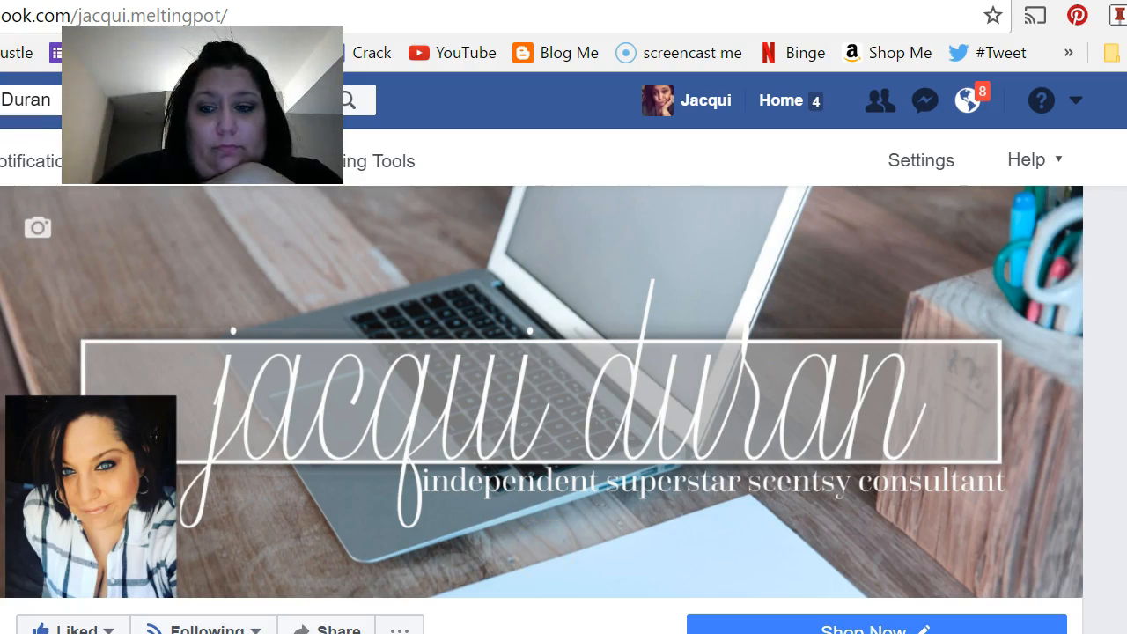
- Examine the business page's cover, Shop Now call to action, post creation options and This Week statistics
{"action": "scroll", "coordinate": [542, 409], "scroll_direction": "down", "scroll_amount": 3}
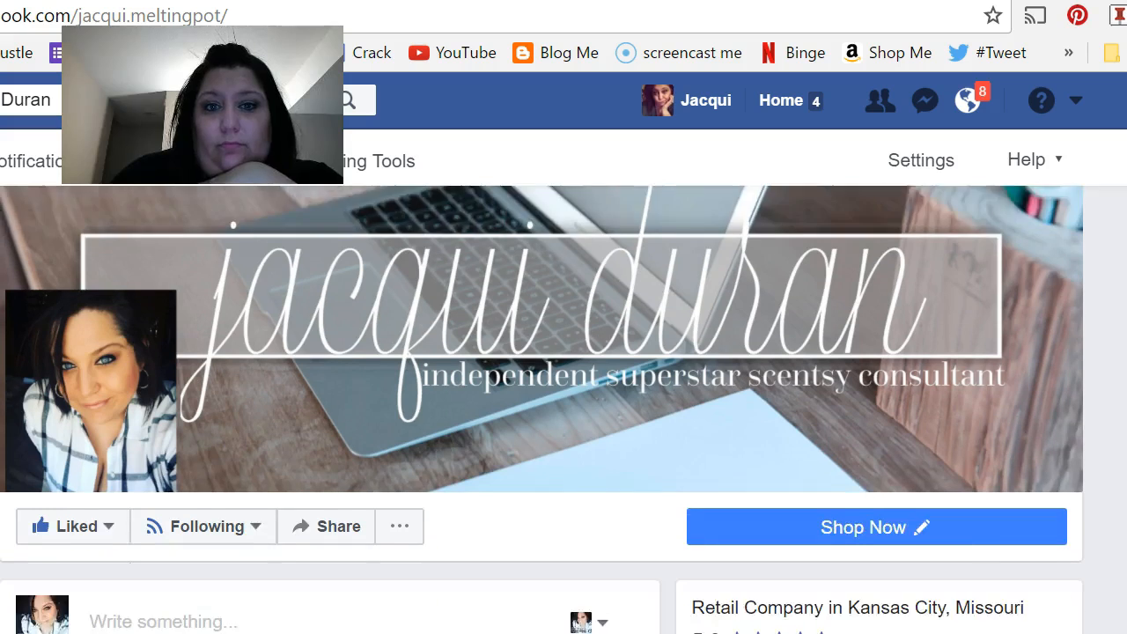
{"action": "scroll", "coordinate": [542, 409], "scroll_direction": "down", "scroll_amount": 2}
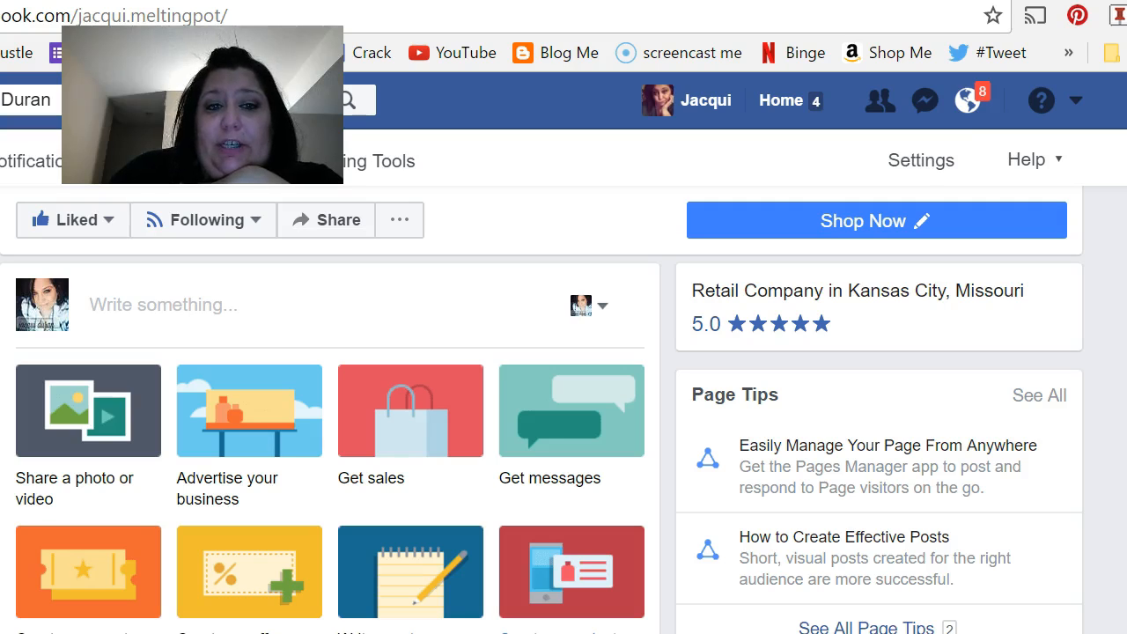
{"action": "scroll", "coordinate": [543, 410], "scroll_direction": "up", "scroll_amount": 5}
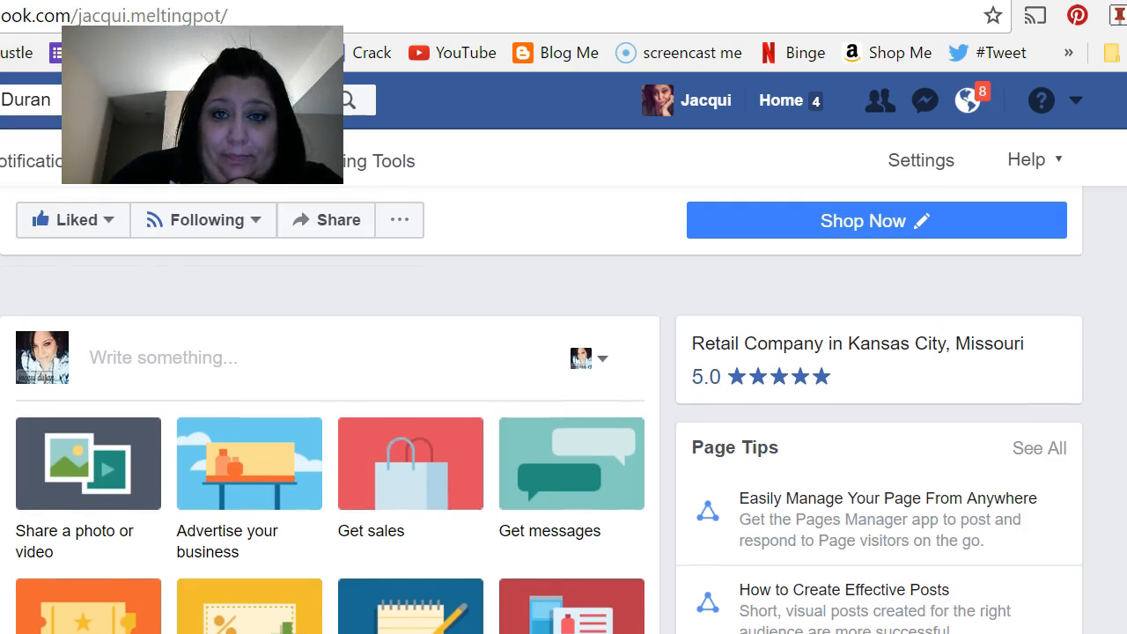
{"action": "scroll", "coordinate": [542, 408], "scroll_direction": "down", "scroll_amount": 3}
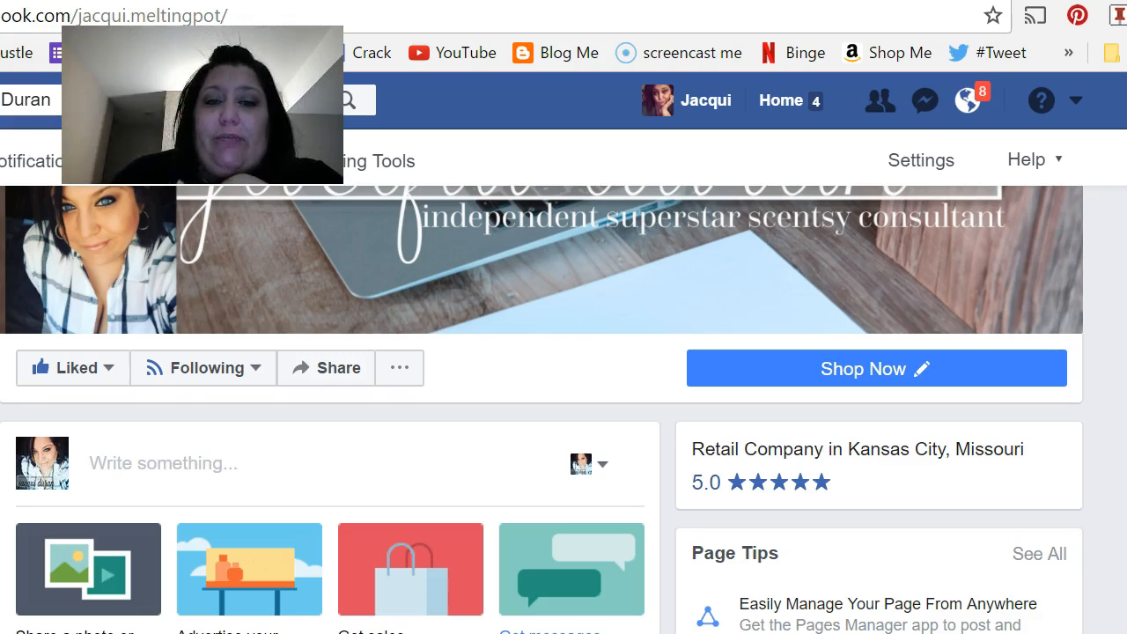
{"action": "scroll", "coordinate": [542, 409], "scroll_direction": "down", "scroll_amount": 6}
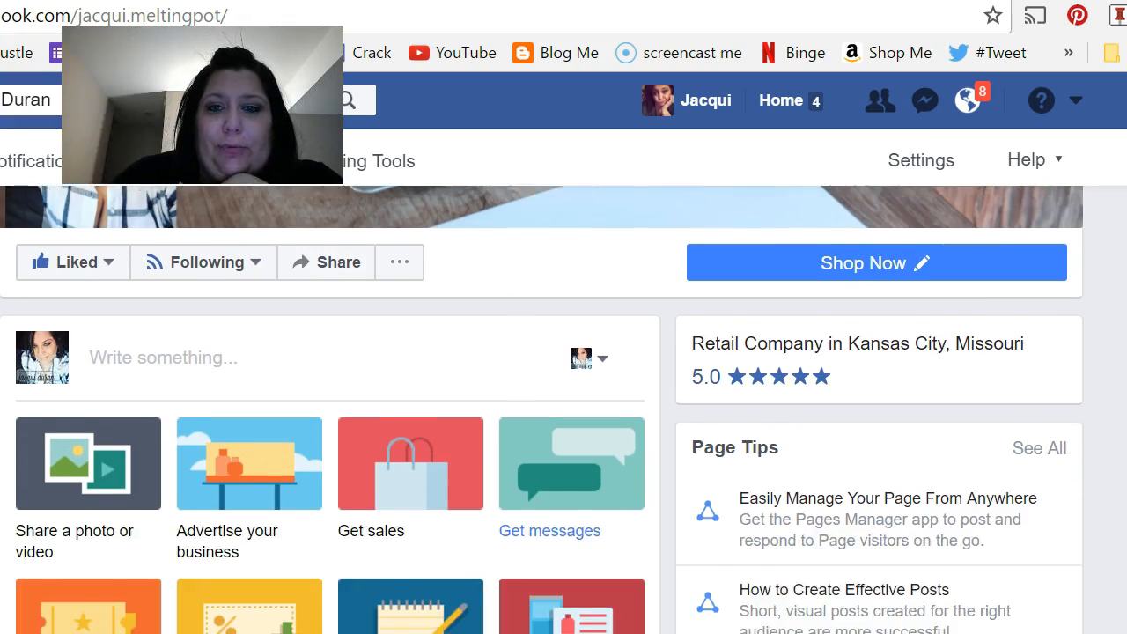
{"action": "scroll", "coordinate": [542, 445], "scroll_direction": "down", "scroll_amount": 5}
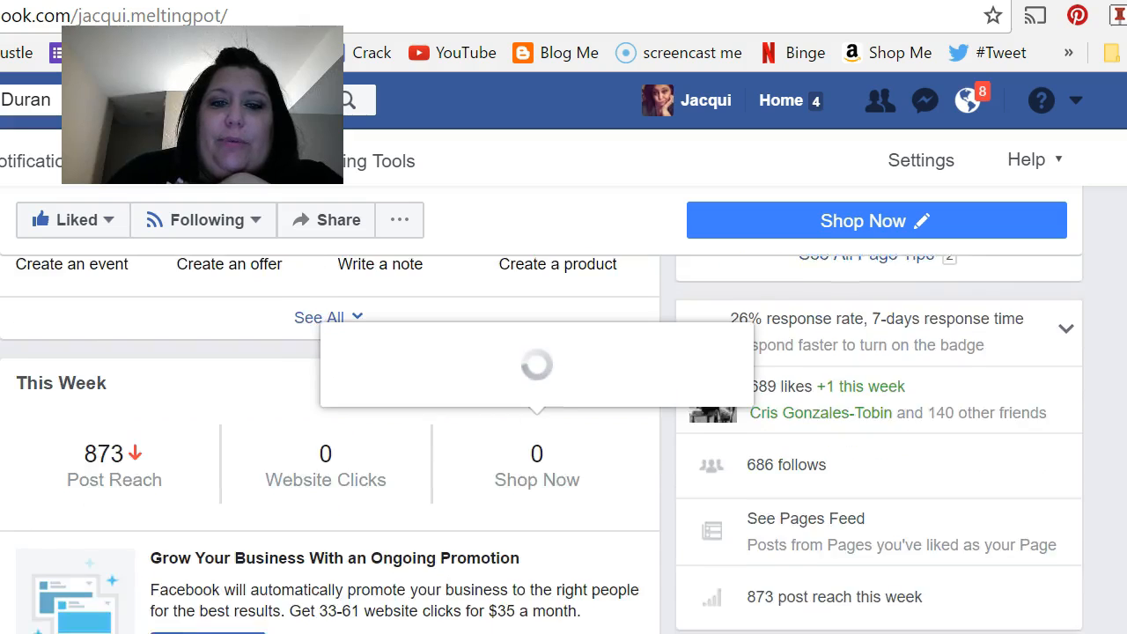
{"action": "scroll", "coordinate": [541, 445], "scroll_direction": "up", "scroll_amount": 5}
{"action": "scroll", "coordinate": [541, 445], "scroll_direction": "down", "scroll_amount": 6}
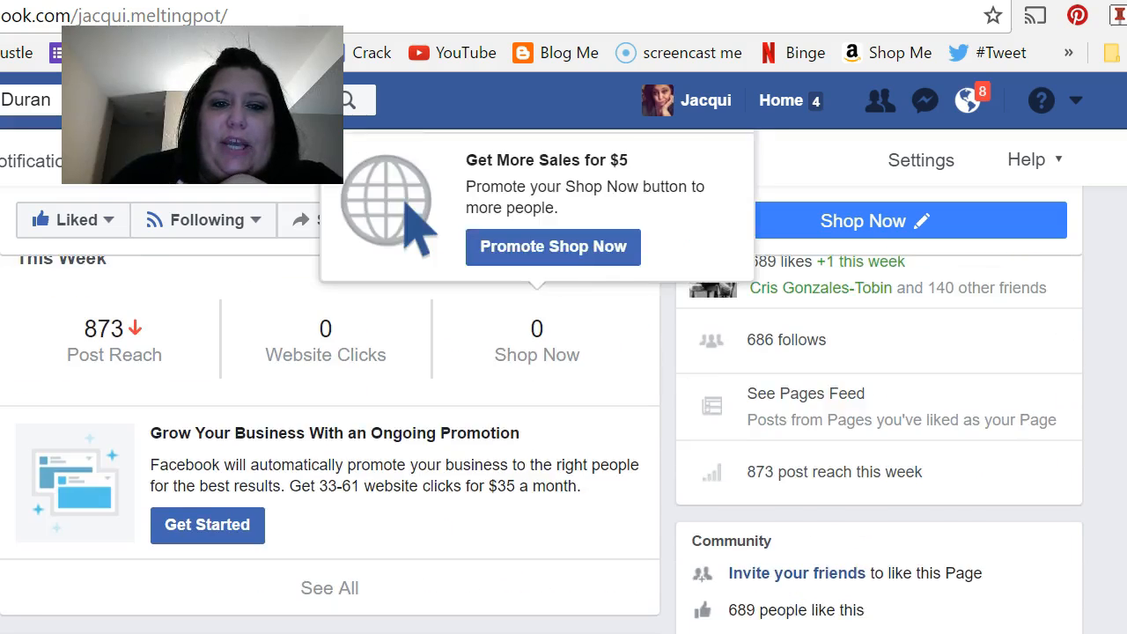
- Examine the page's linked VIP group, upcoming events, and recent posts, including the Stargaze, Monday hustle and shared Scentsy video posts
{"action": "scroll", "coordinate": [542, 445], "scroll_direction": "down", "scroll_amount": 6}
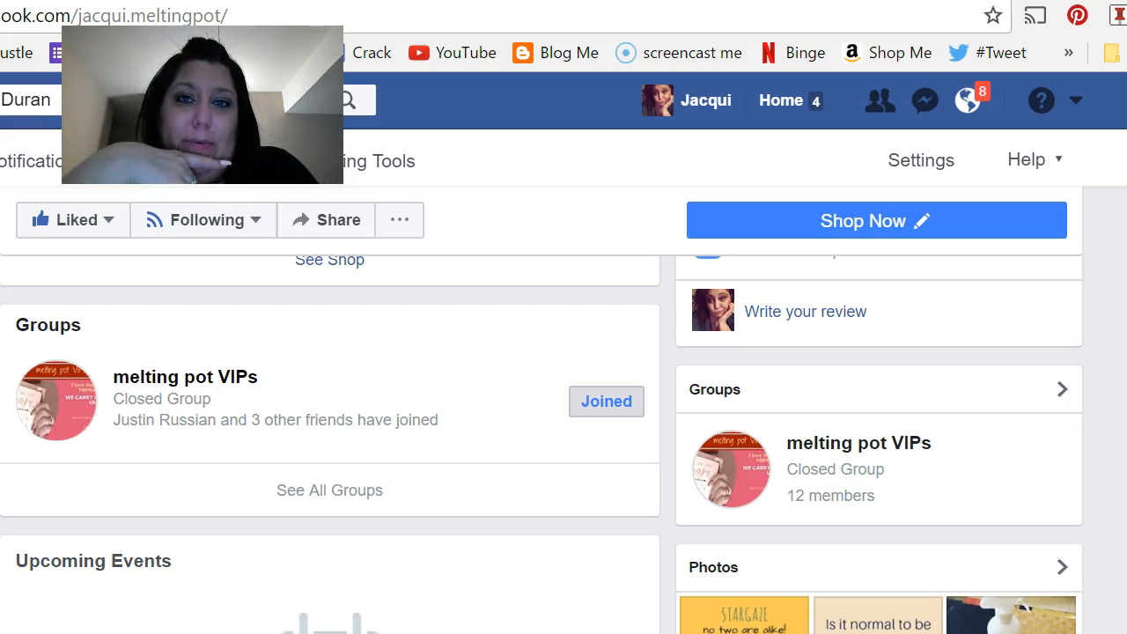
{"action": "scroll", "coordinate": [564, 440], "scroll_direction": "down", "scroll_amount": 1}
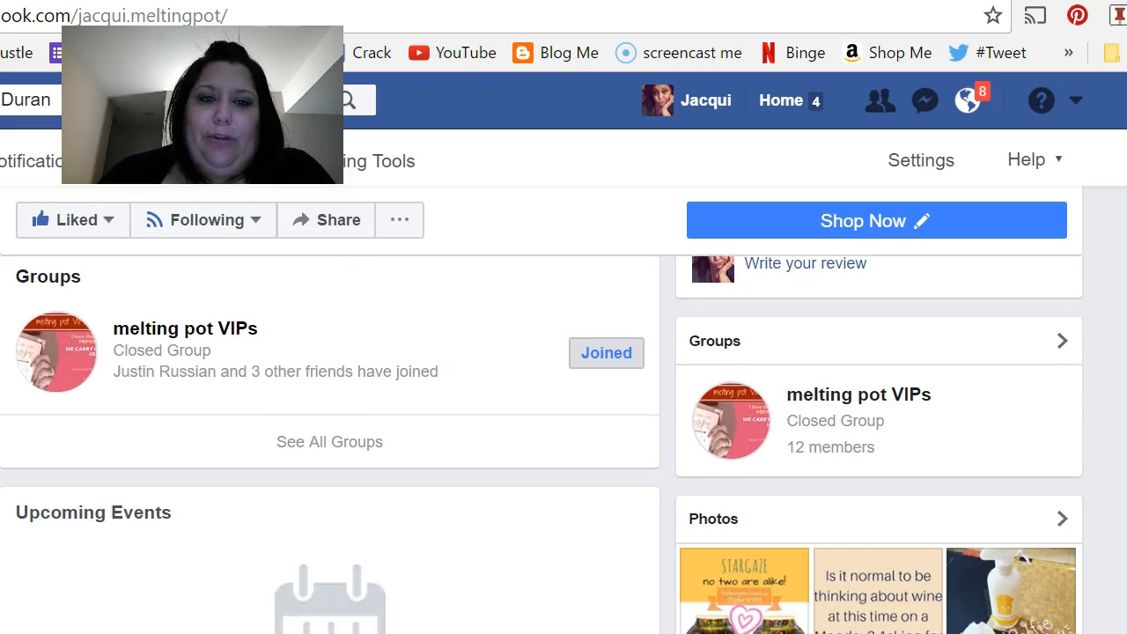
{"action": "scroll", "coordinate": [564, 440], "scroll_direction": "down", "scroll_amount": 4}
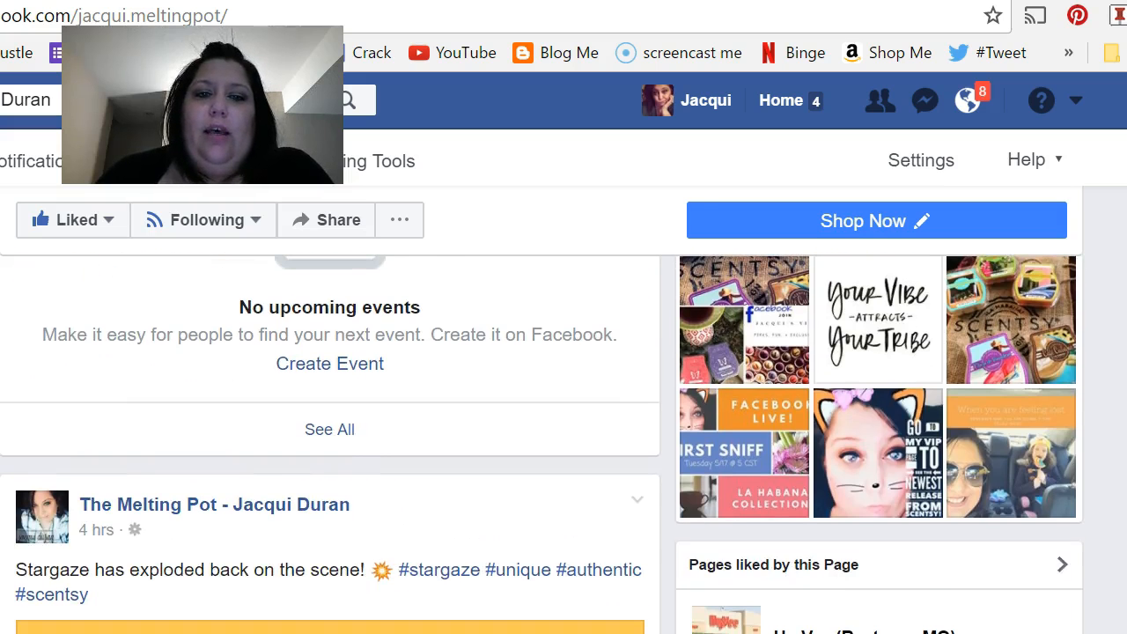
{"action": "scroll", "coordinate": [564, 441], "scroll_direction": "down", "scroll_amount": 3}
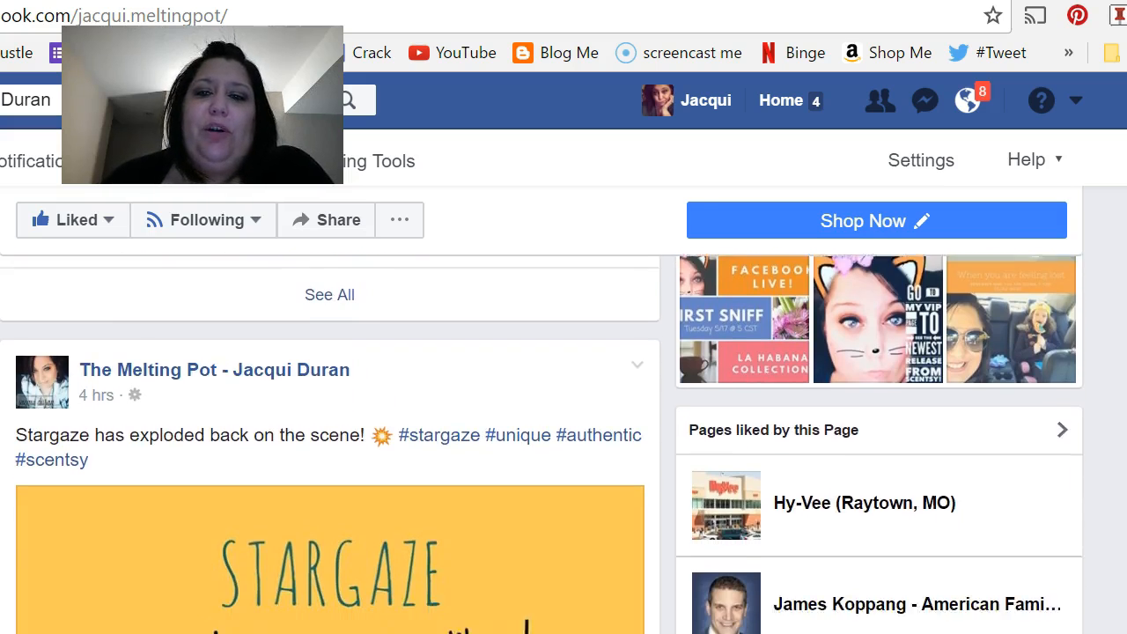
{"action": "scroll", "coordinate": [564, 440], "scroll_direction": "down", "scroll_amount": 1}
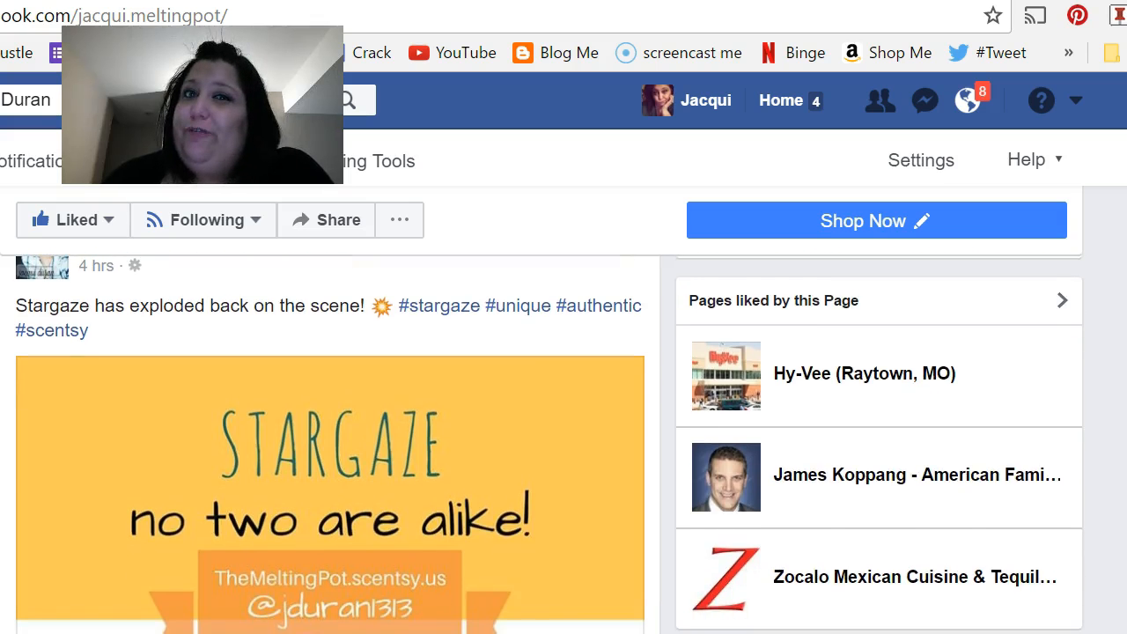
{"action": "scroll", "coordinate": [564, 440], "scroll_direction": "down", "scroll_amount": 4}
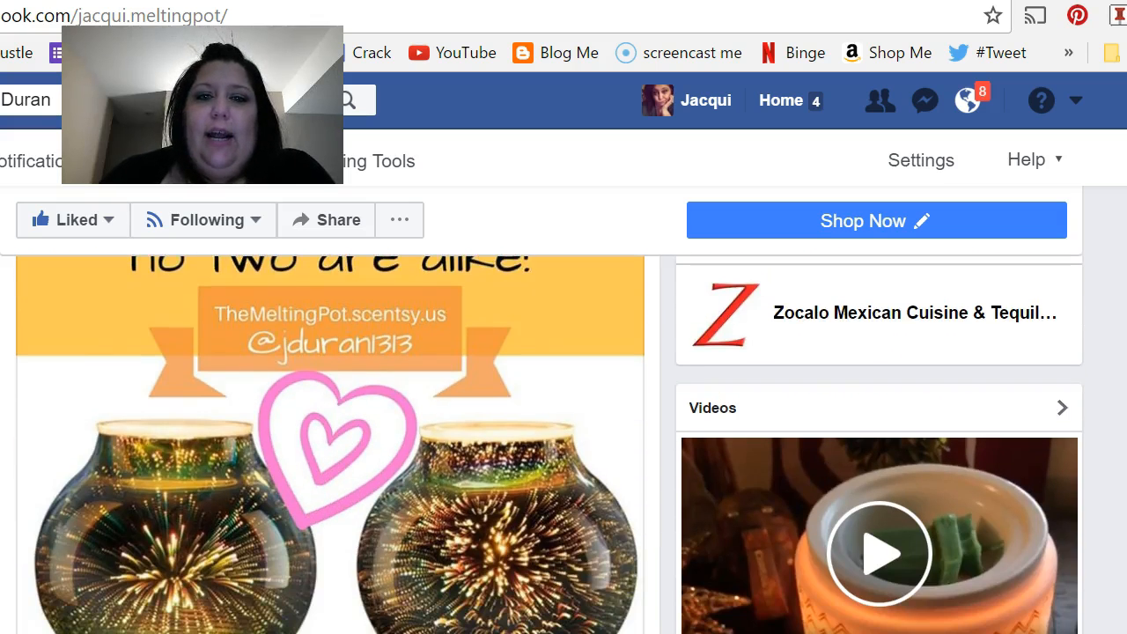
{"action": "scroll", "coordinate": [564, 440], "scroll_direction": "down", "scroll_amount": 3}
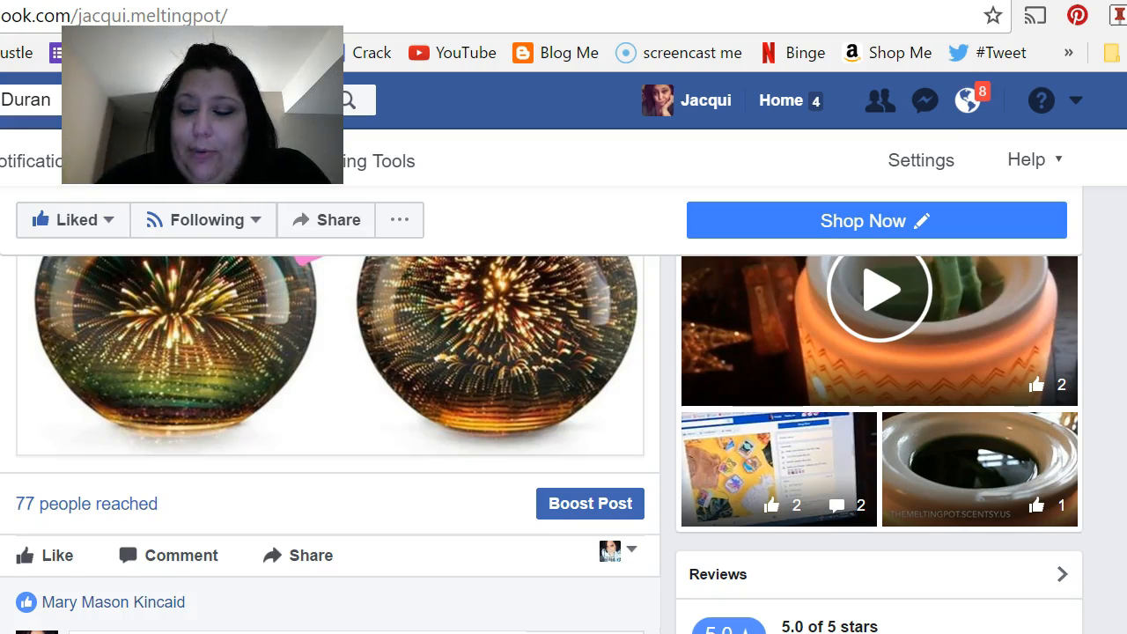
{"action": "scroll", "coordinate": [542, 444], "scroll_direction": "down", "scroll_amount": 1}
{"action": "scroll", "coordinate": [542, 444], "scroll_direction": "down", "scroll_amount": 6}
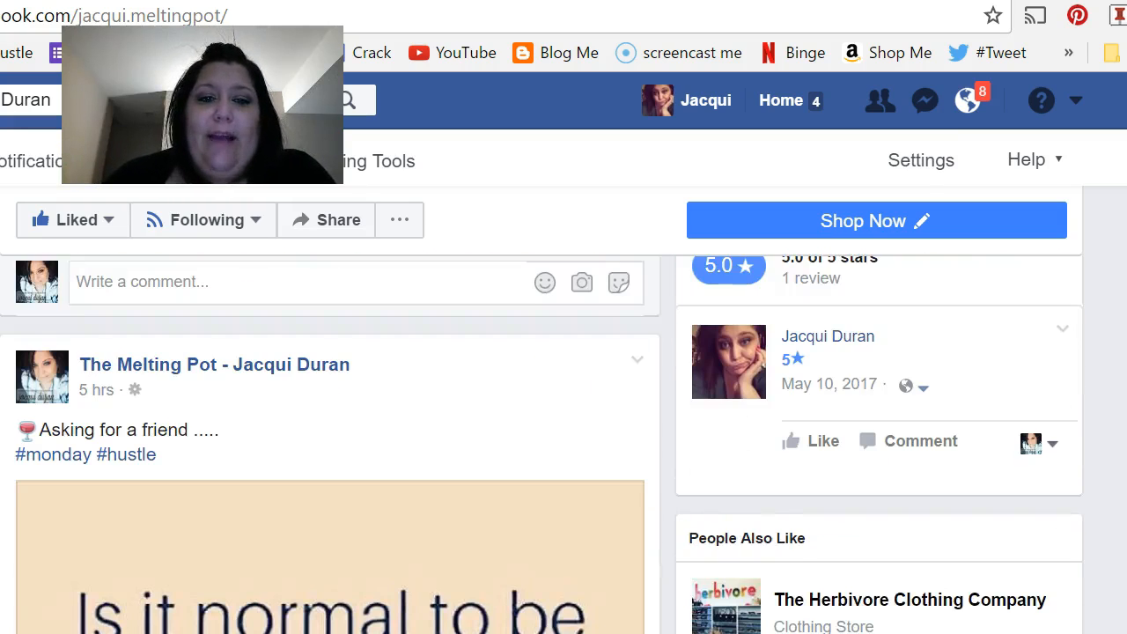
{"action": "scroll", "coordinate": [330, 449], "scroll_direction": "down", "scroll_amount": 7}
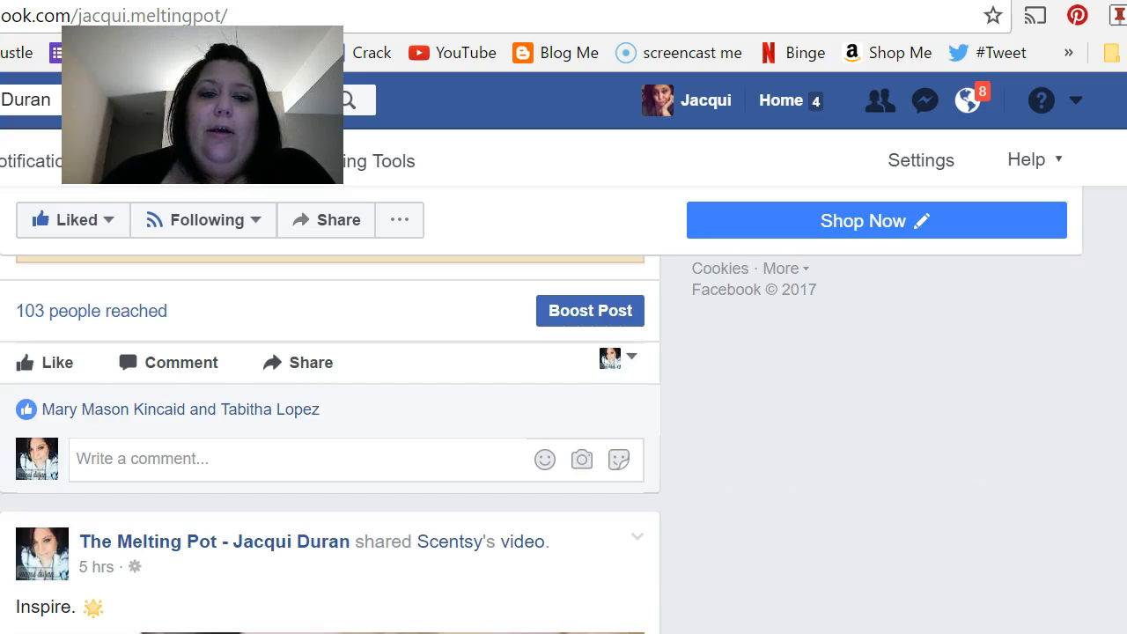
{"action": "scroll", "coordinate": [330, 445], "scroll_direction": "down", "scroll_amount": 5}
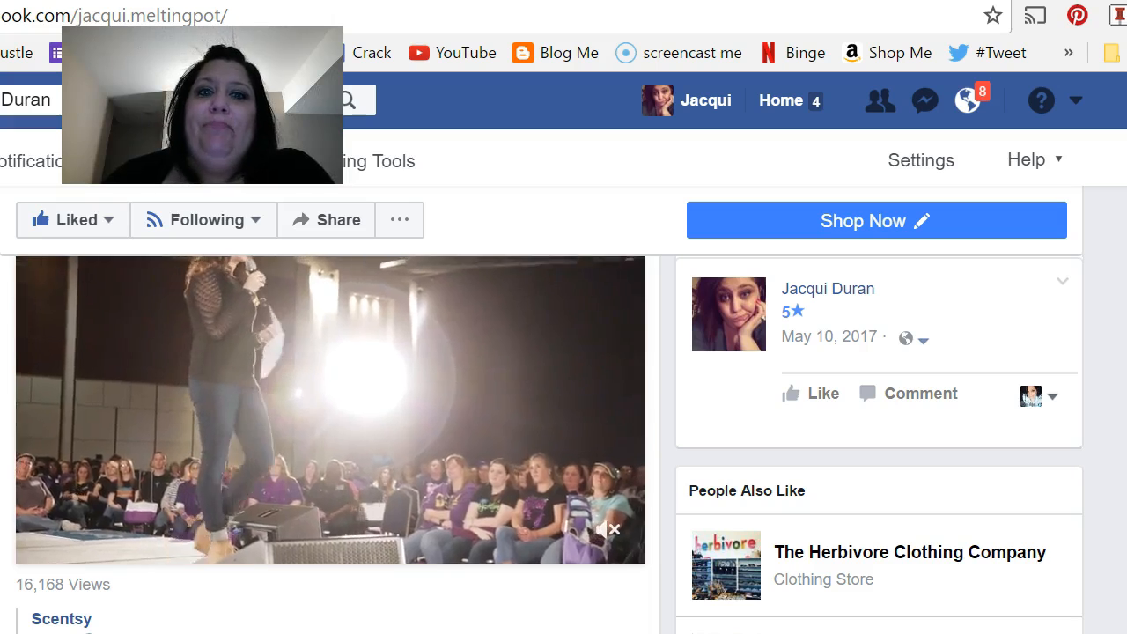
{"action": "scroll", "coordinate": [549, 444], "scroll_direction": "down", "scroll_amount": 1}
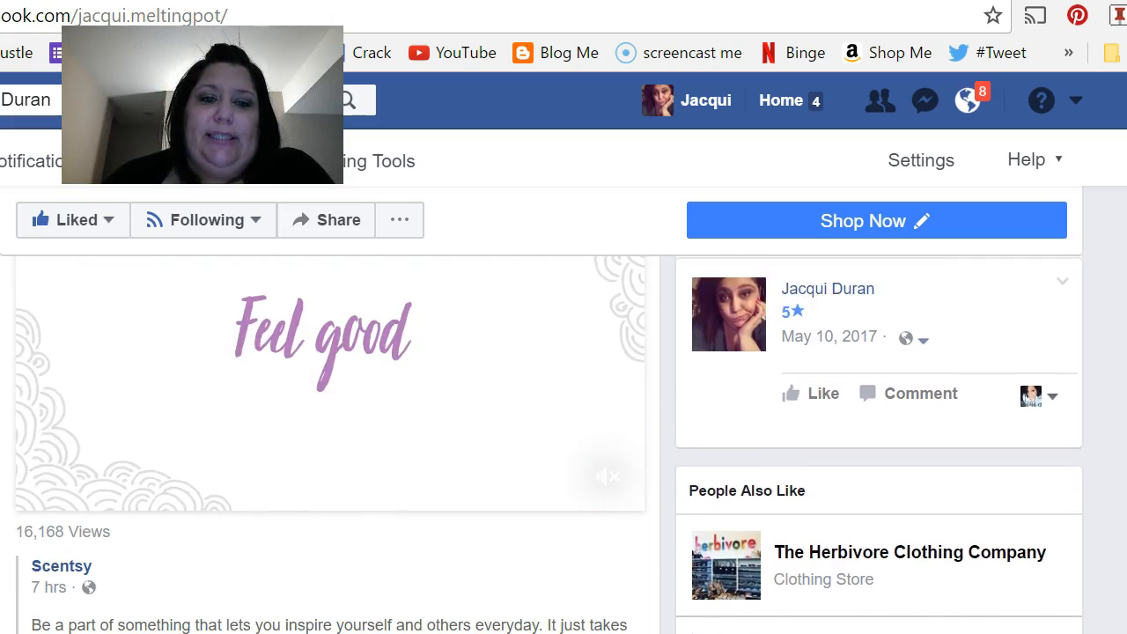
{"action": "scroll", "coordinate": [330, 445], "scroll_direction": "down", "scroll_amount": 5}
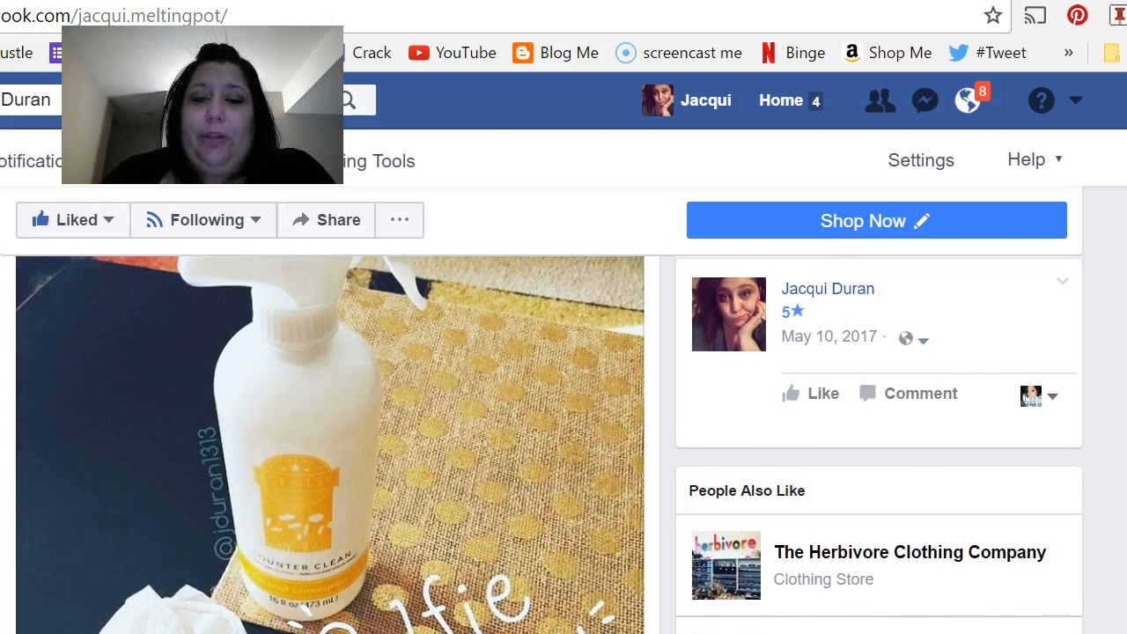
- Review the Stargaze post, events section, post creation options and cover image of the business page again
{"action": "scroll", "coordinate": [330, 445], "scroll_direction": "up", "scroll_amount": 10}
{"action": "scroll", "coordinate": [331, 445], "scroll_direction": "up", "scroll_amount": 6}
{"action": "scroll", "coordinate": [331, 445], "scroll_direction": "up", "scroll_amount": 3}
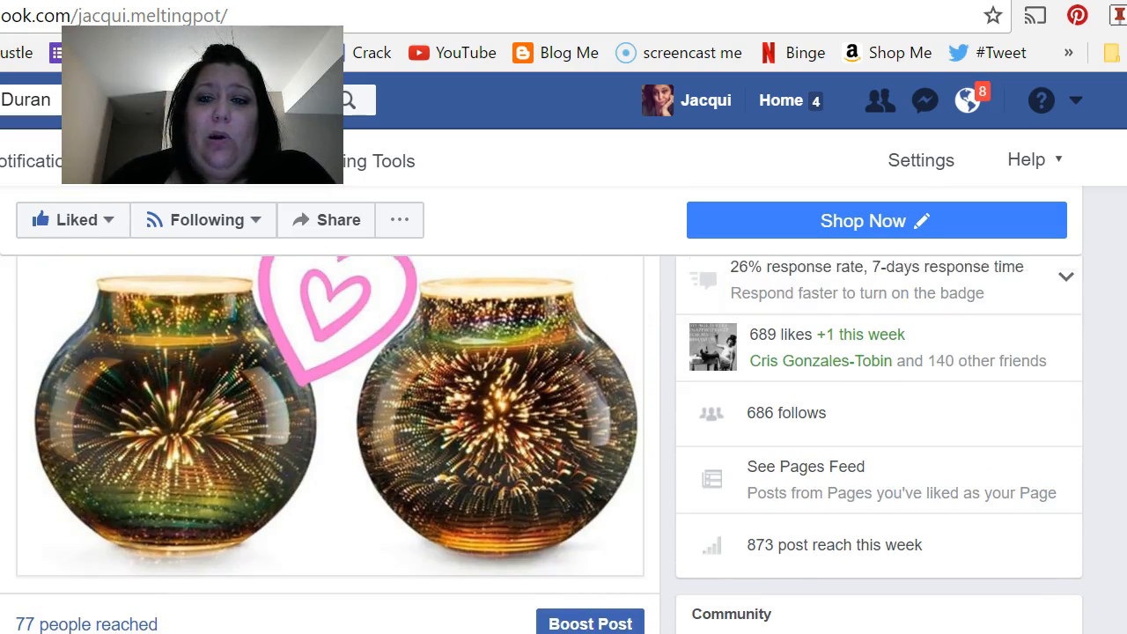
{"action": "scroll", "coordinate": [330, 445], "scroll_direction": "up", "scroll_amount": 3}
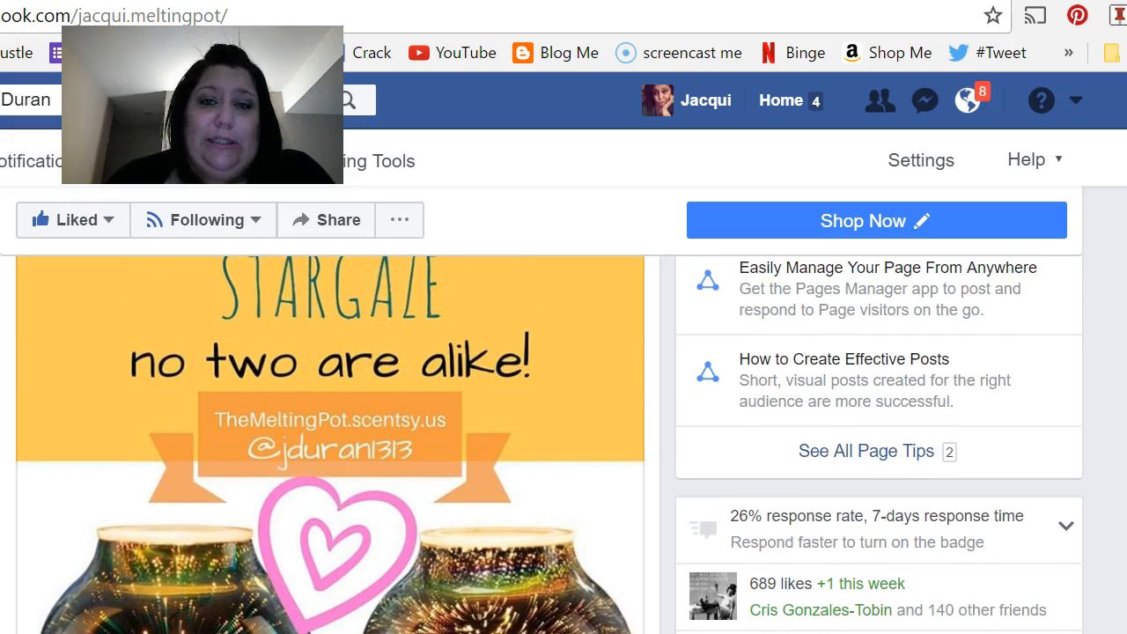
{"action": "scroll", "coordinate": [330, 445], "scroll_direction": "up", "scroll_amount": 3}
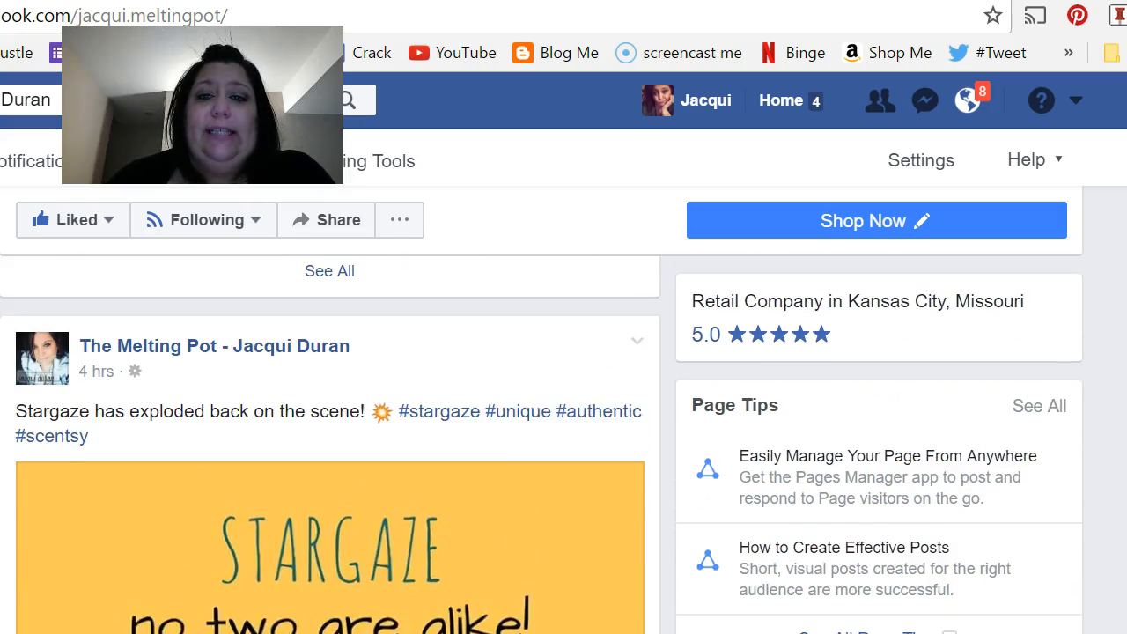
{"action": "scroll", "coordinate": [330, 444], "scroll_direction": "up", "scroll_amount": 4}
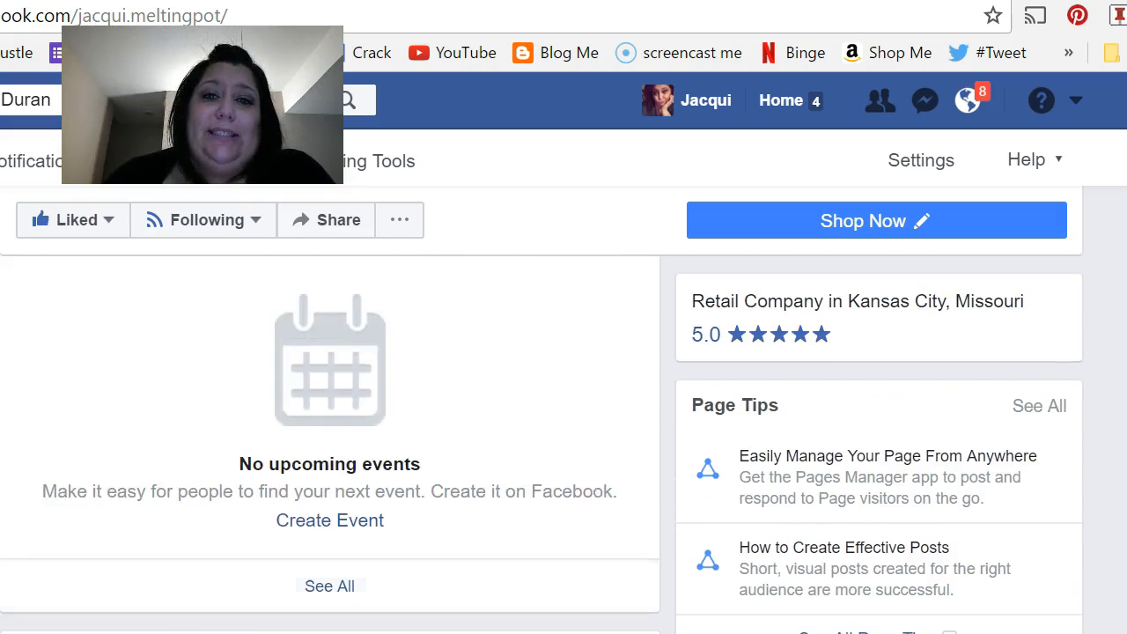
{"action": "scroll", "coordinate": [330, 445], "scroll_direction": "up", "scroll_amount": 6}
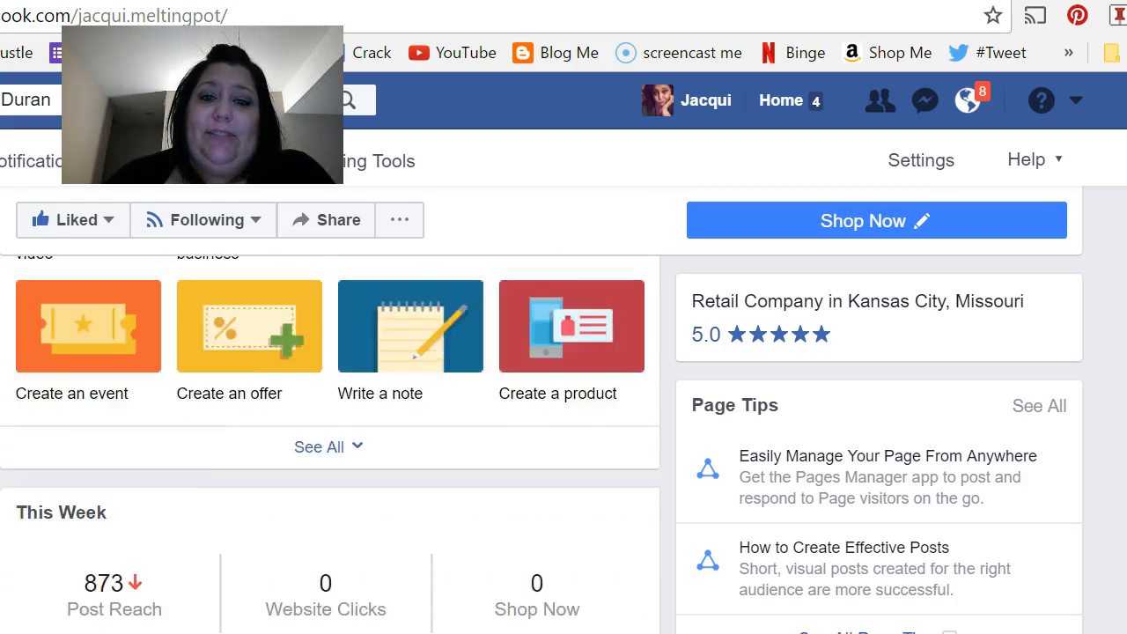
{"action": "scroll", "coordinate": [330, 444], "scroll_direction": "up", "scroll_amount": 3}
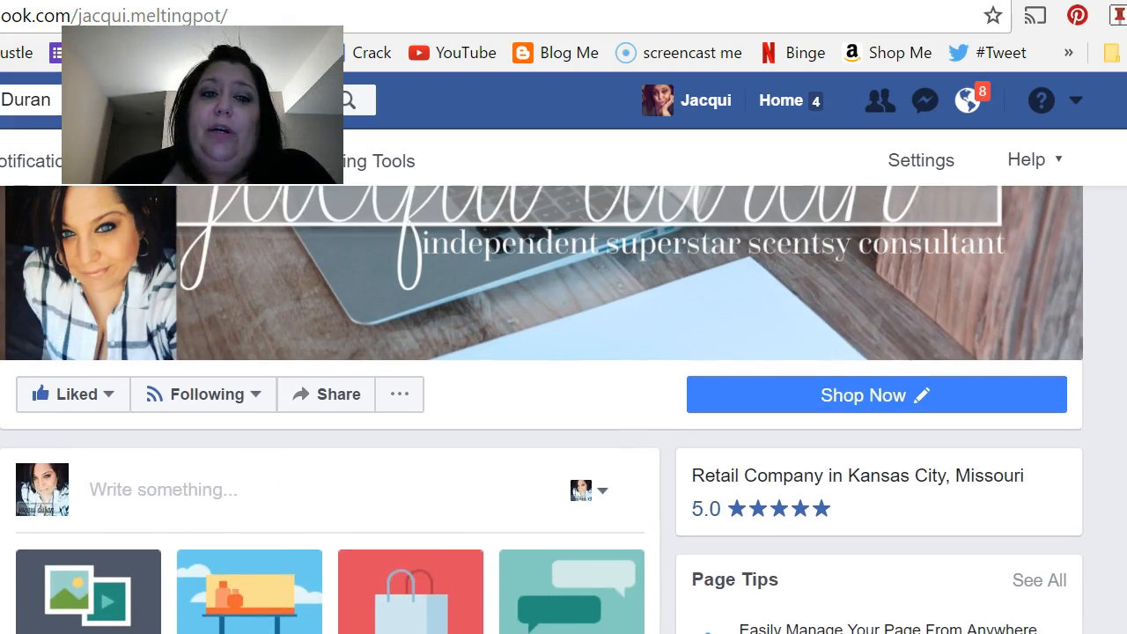
{"action": "scroll", "coordinate": [330, 445], "scroll_direction": "up", "scroll_amount": 1}
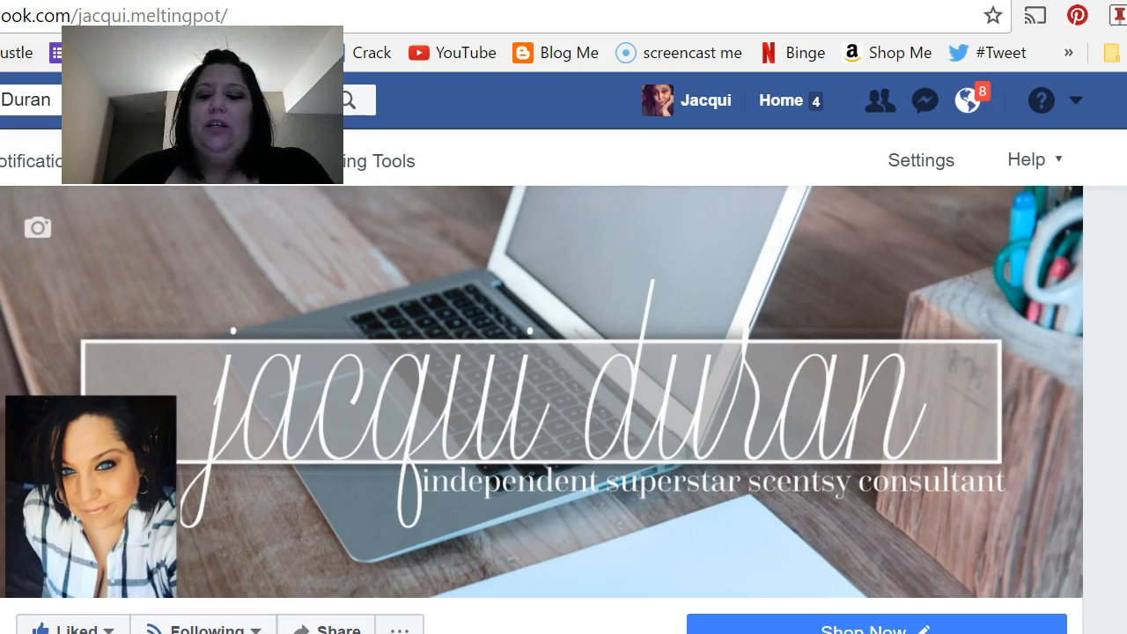
- Recheck the business page's weekly statistics, promotion offer and melting pot VIPs group, ending at the cover image
{"action": "scroll", "coordinate": [541, 387], "scroll_direction": "down", "scroll_amount": 7}
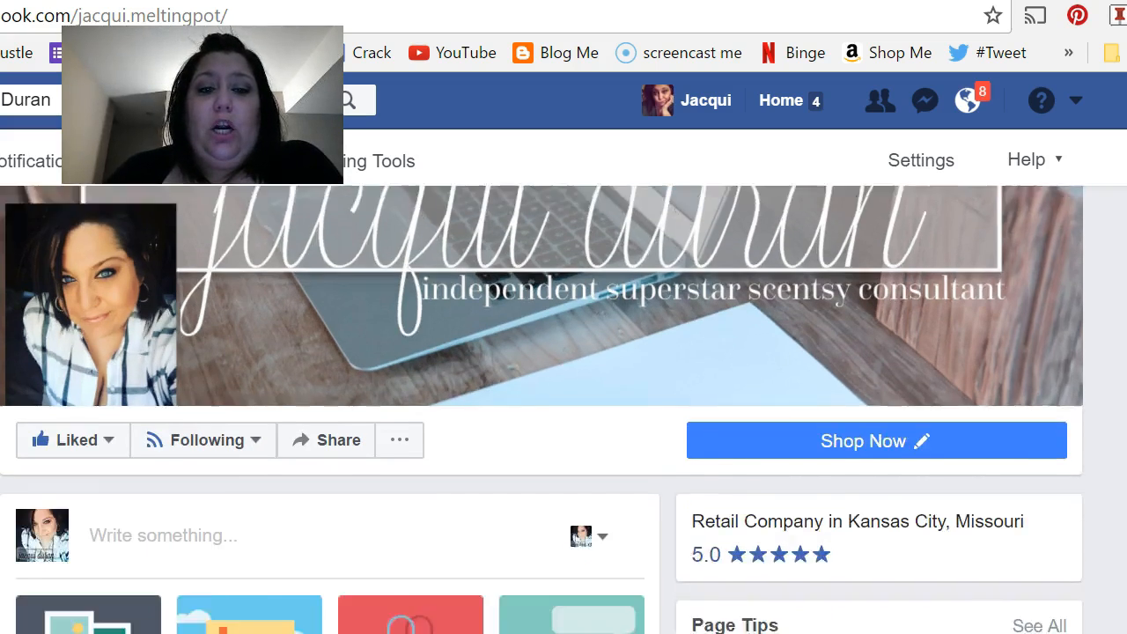
{"action": "scroll", "coordinate": [537, 528], "scroll_direction": "down", "scroll_amount": 2}
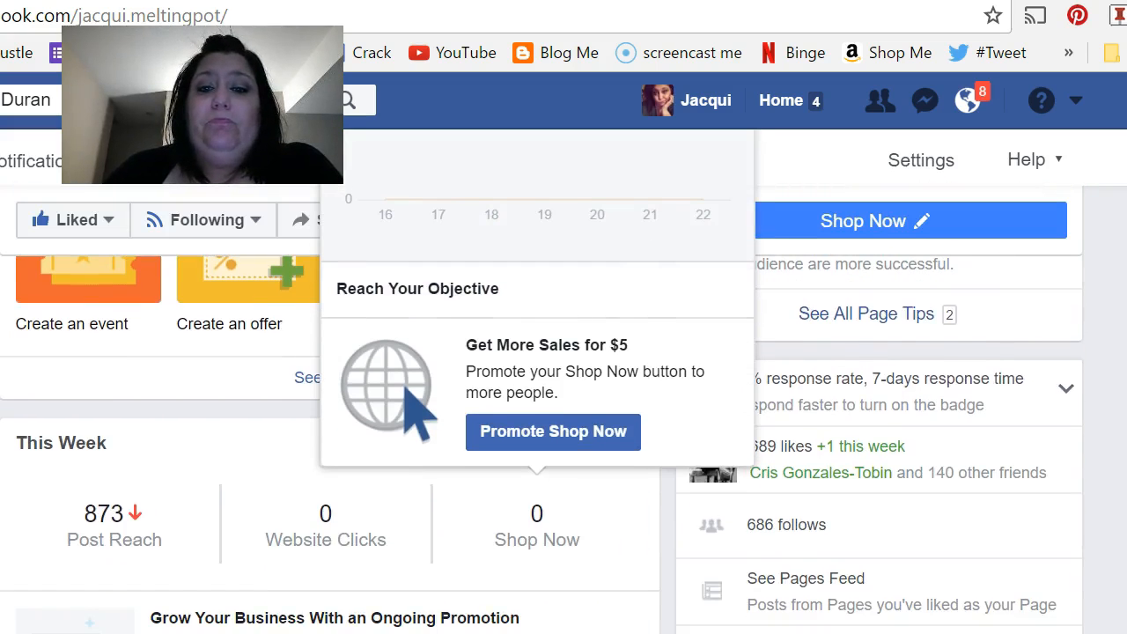
{"action": "scroll", "coordinate": [542, 388], "scroll_direction": "down", "scroll_amount": 4}
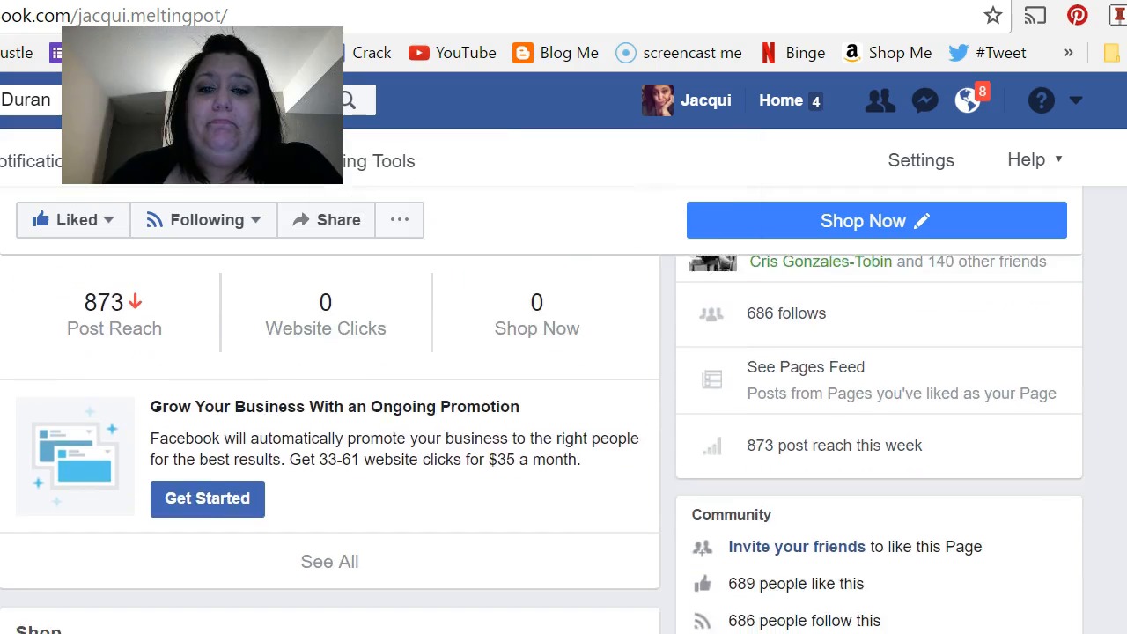
{"action": "scroll", "coordinate": [542, 387], "scroll_direction": "down", "scroll_amount": 1}
{"action": "scroll", "coordinate": [542, 447], "scroll_direction": "down", "scroll_amount": 5}
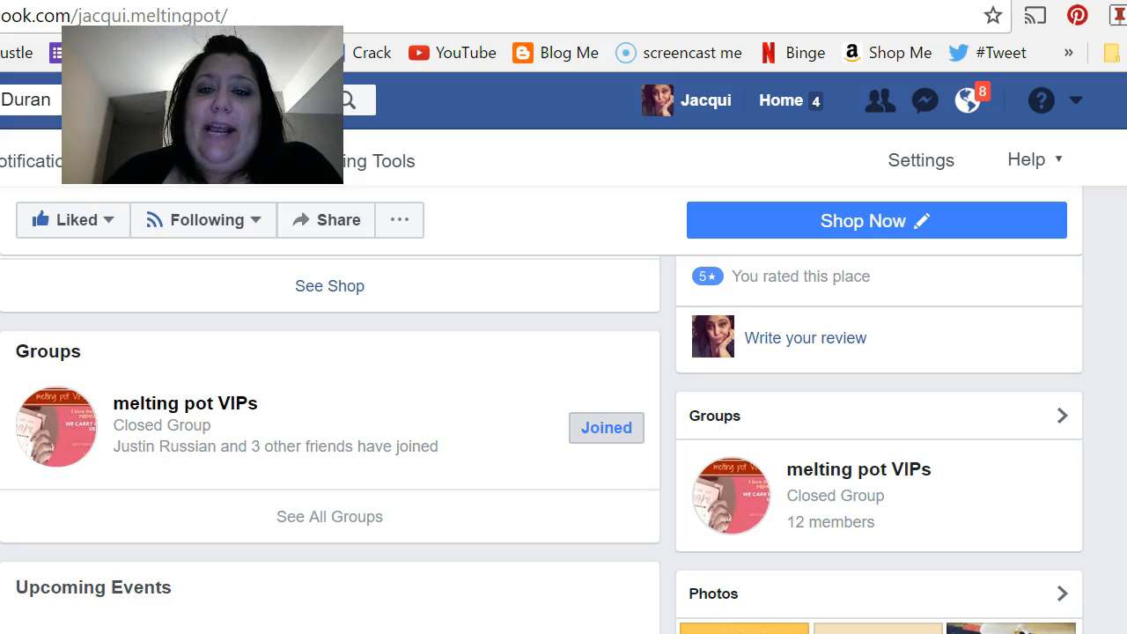
{"action": "scroll", "coordinate": [541, 445], "scroll_direction": "up", "scroll_amount": 10}
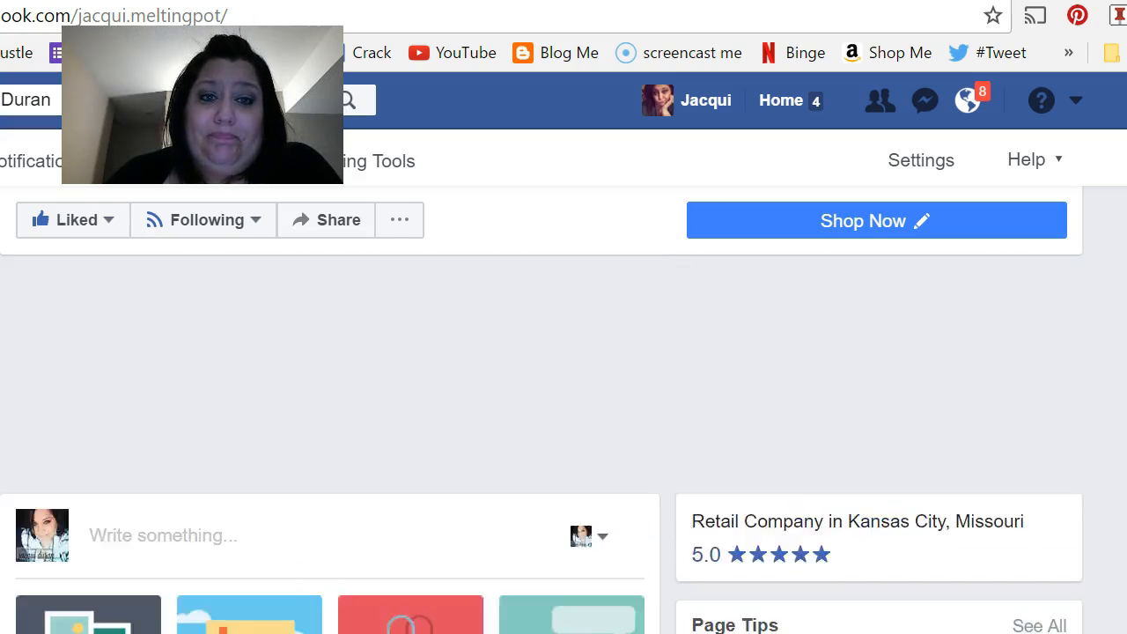
{"action": "scroll", "coordinate": [541, 410], "scroll_direction": "up", "scroll_amount": 5}
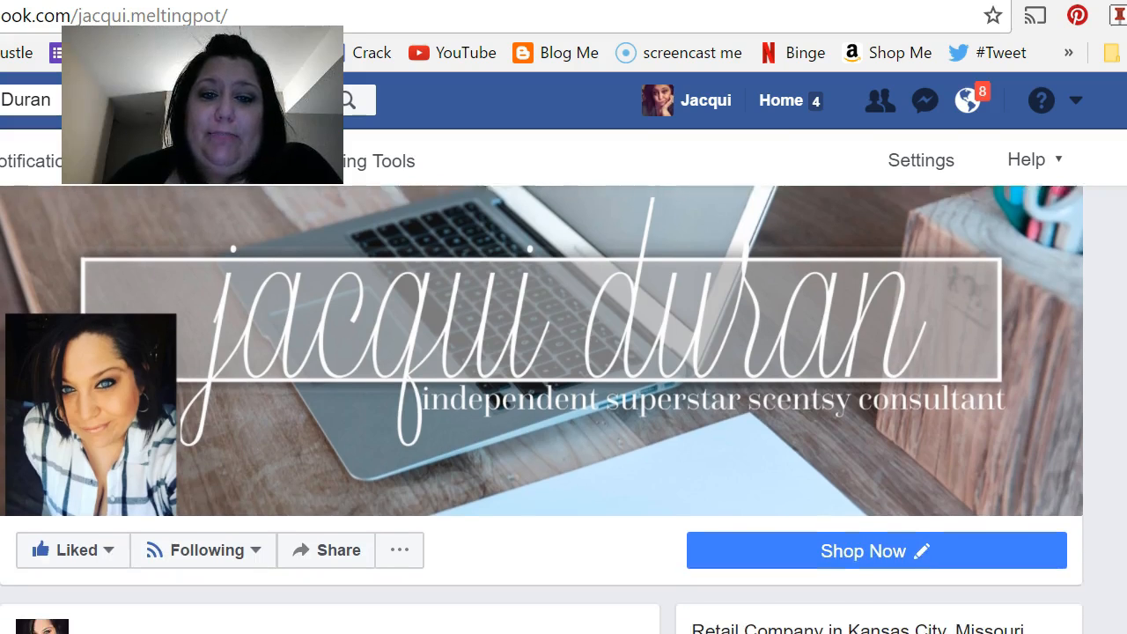
- Review the page's additional management actions, including Edit Page Info, View as Page Visitor and Invite Friends, along with the post creation options
{"action": "scroll", "coordinate": [542, 410], "scroll_direction": "down", "scroll_amount": 1}
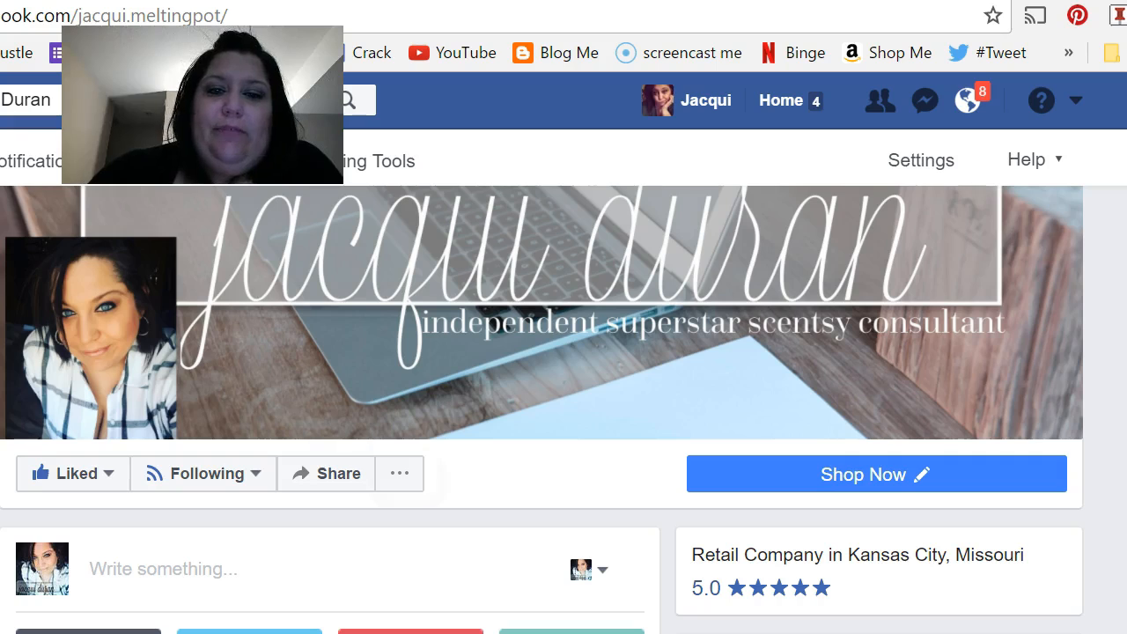
{"action": "left_click", "coordinate": [400, 472]}
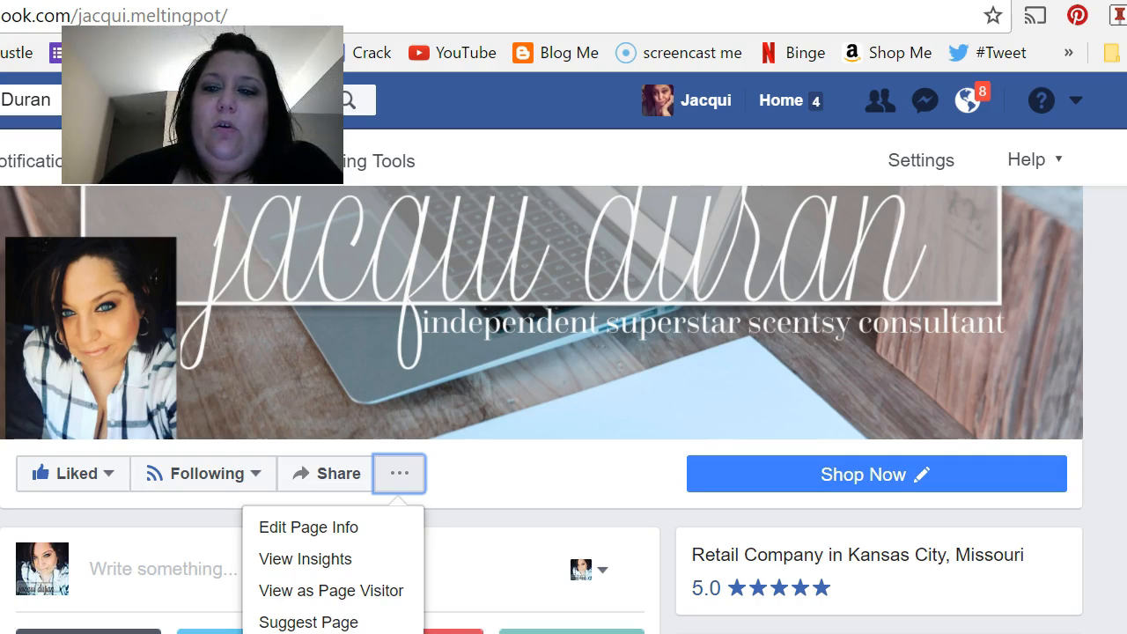
{"action": "key", "text": "Escape"}
{"action": "scroll", "coordinate": [542, 405], "scroll_direction": "down", "scroll_amount": 3}
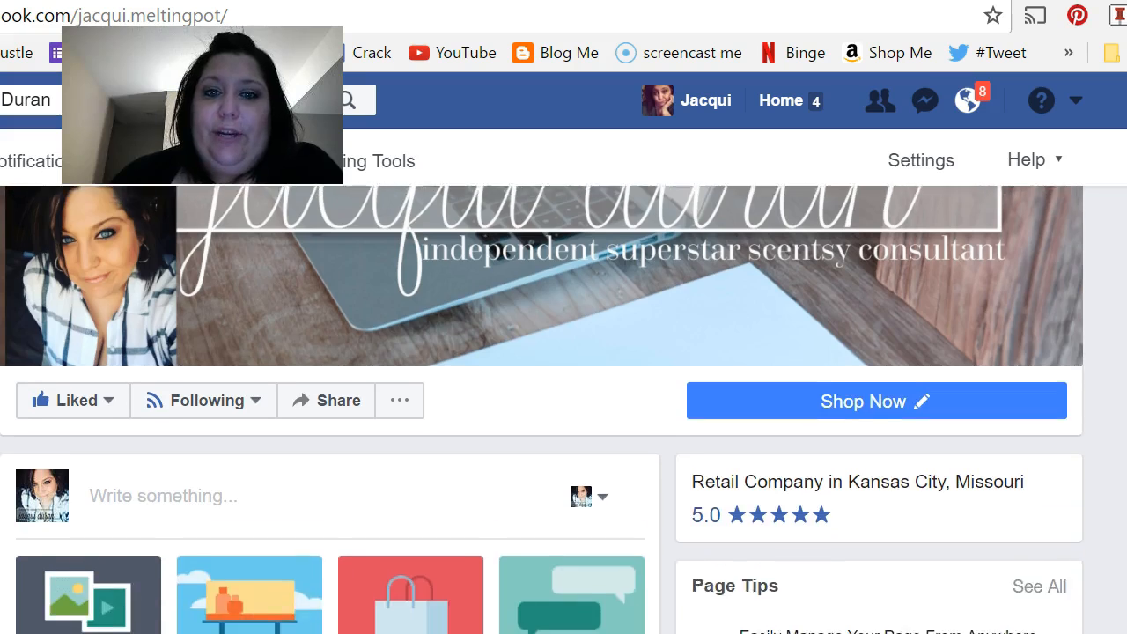
{"action": "scroll", "coordinate": [541, 405], "scroll_direction": "down", "scroll_amount": 1}
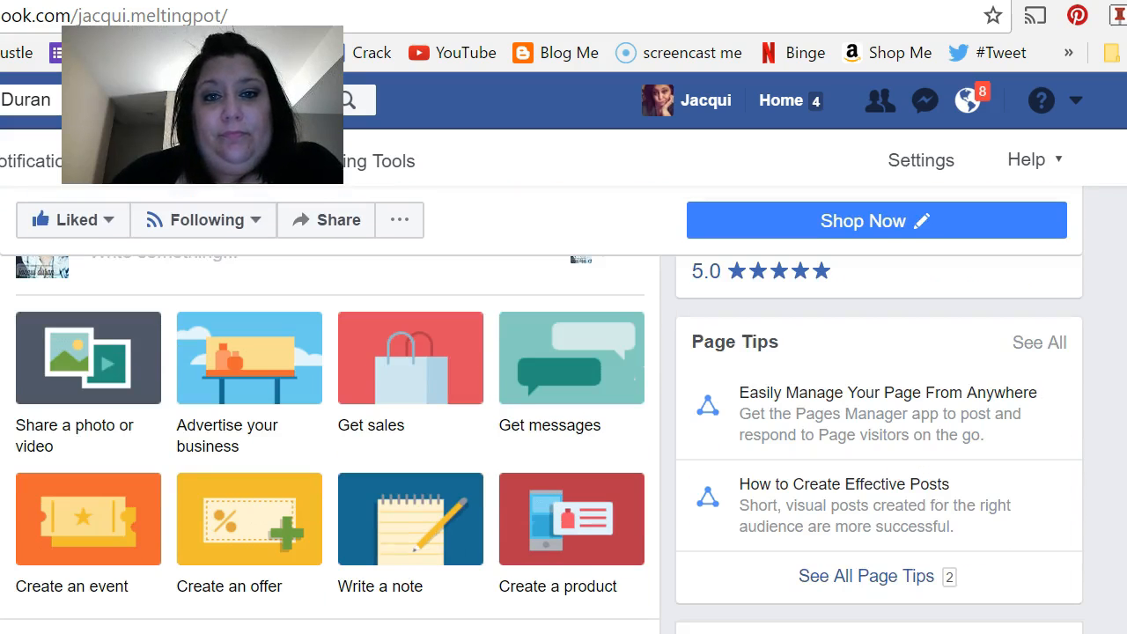
{"action": "scroll", "coordinate": [541, 440], "scroll_direction": "up", "scroll_amount": 1}
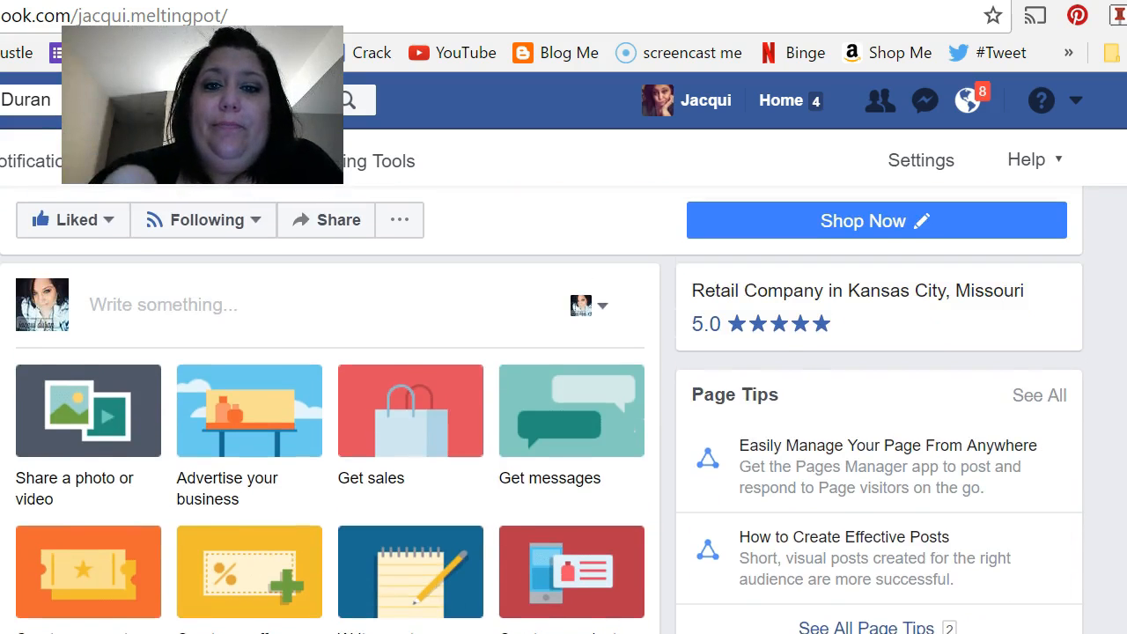
{"action": "left_click", "coordinate": [400, 221]}
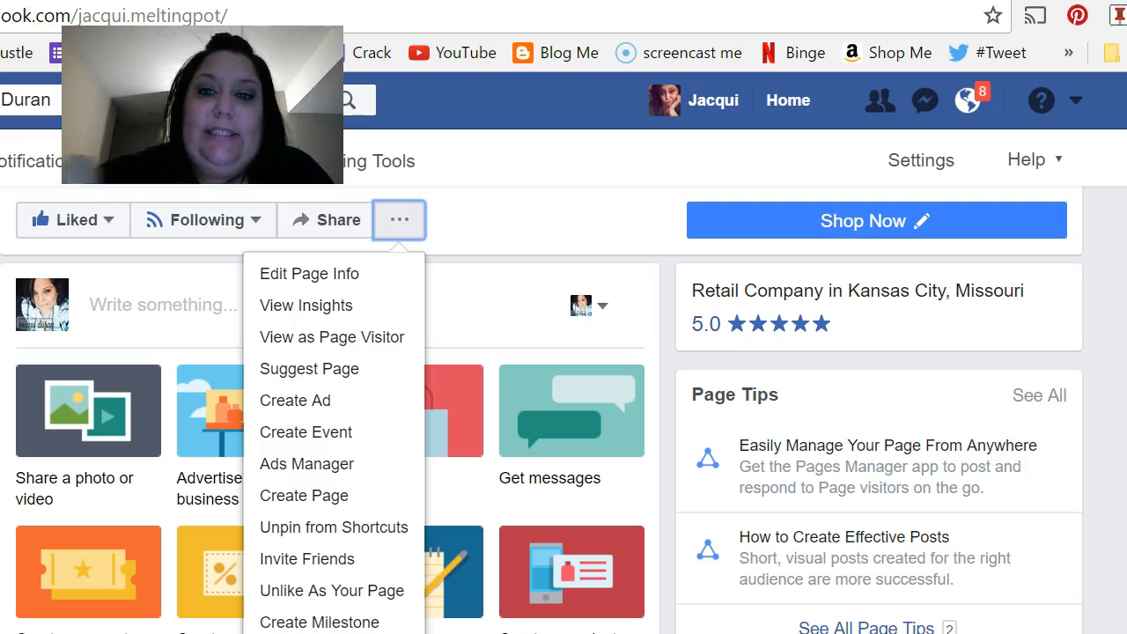
{"action": "left_click", "coordinate": [465, 316]}
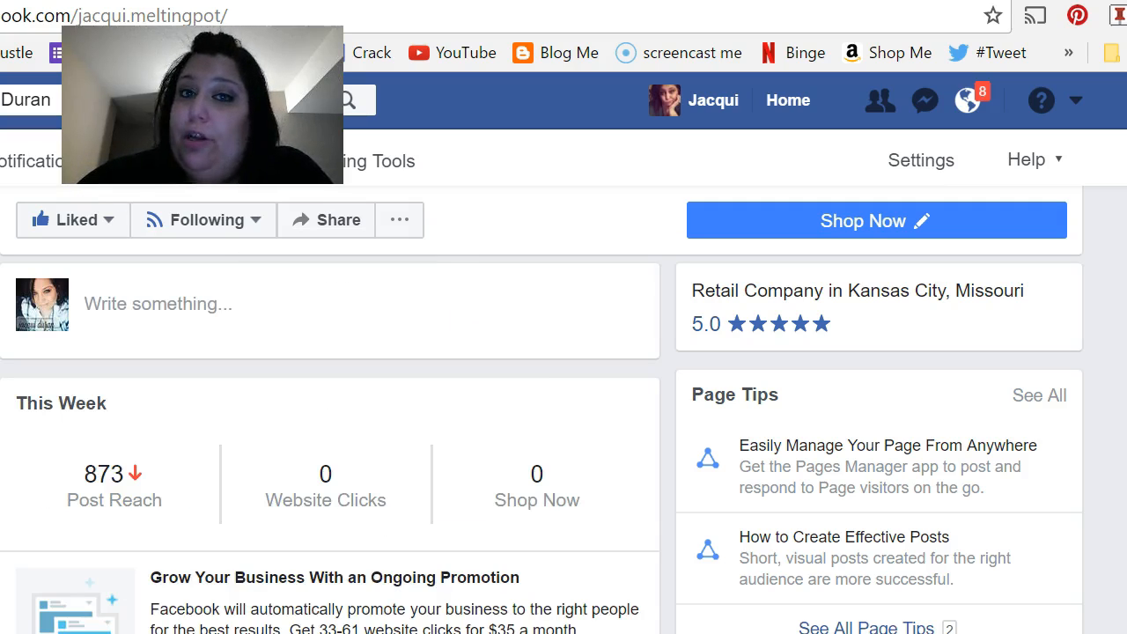
- Show the new post composer with its Schedule, Backdate and Save Draft publishing choices, and close it without posting
{"action": "left_click", "coordinate": [194, 315]}
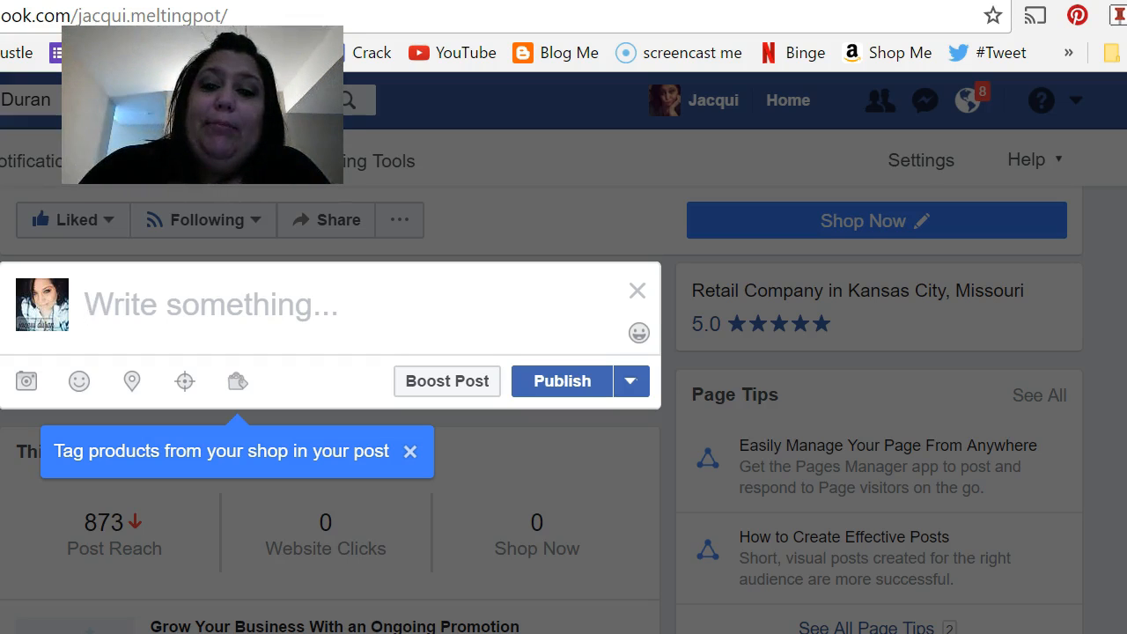
{"action": "left_click", "coordinate": [631, 381]}
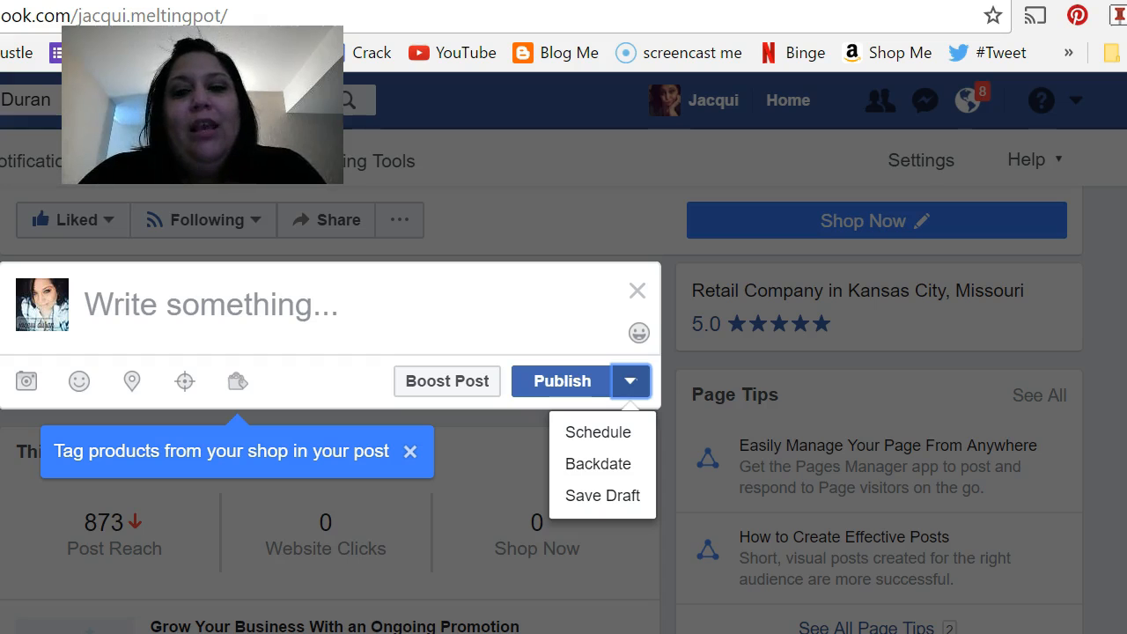
{"action": "left_click", "coordinate": [637, 291]}
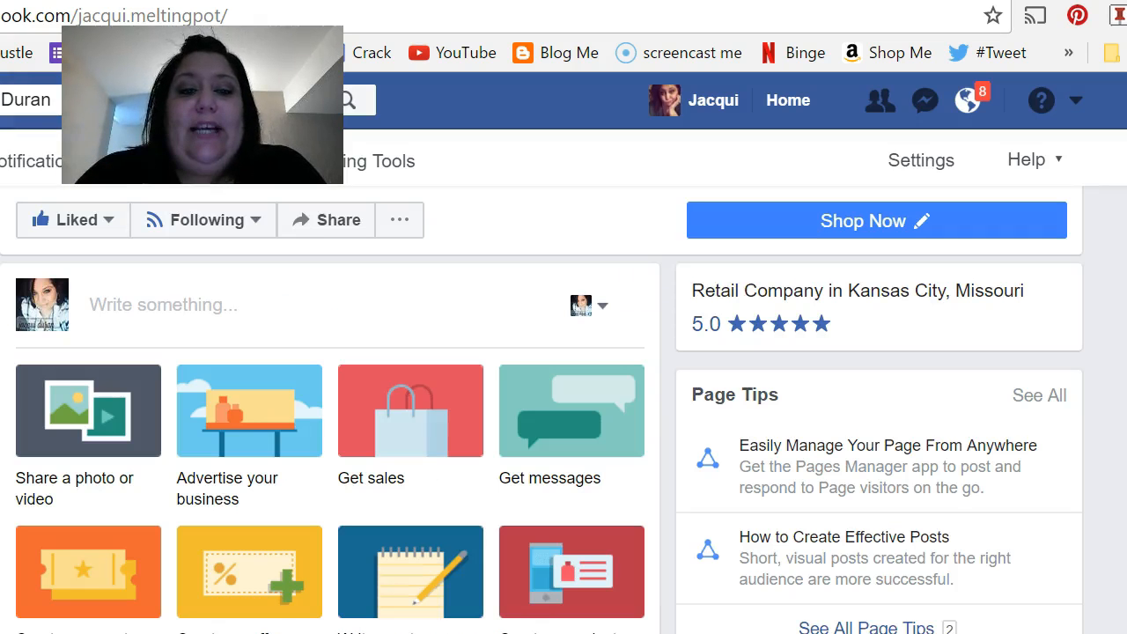
- Examine the page's recent Stargaze and Monday hustle posts, along with the events, photos, videos, reviews and liked pages sections
{"action": "scroll", "coordinate": [541, 440], "scroll_direction": "down", "scroll_amount": 15}
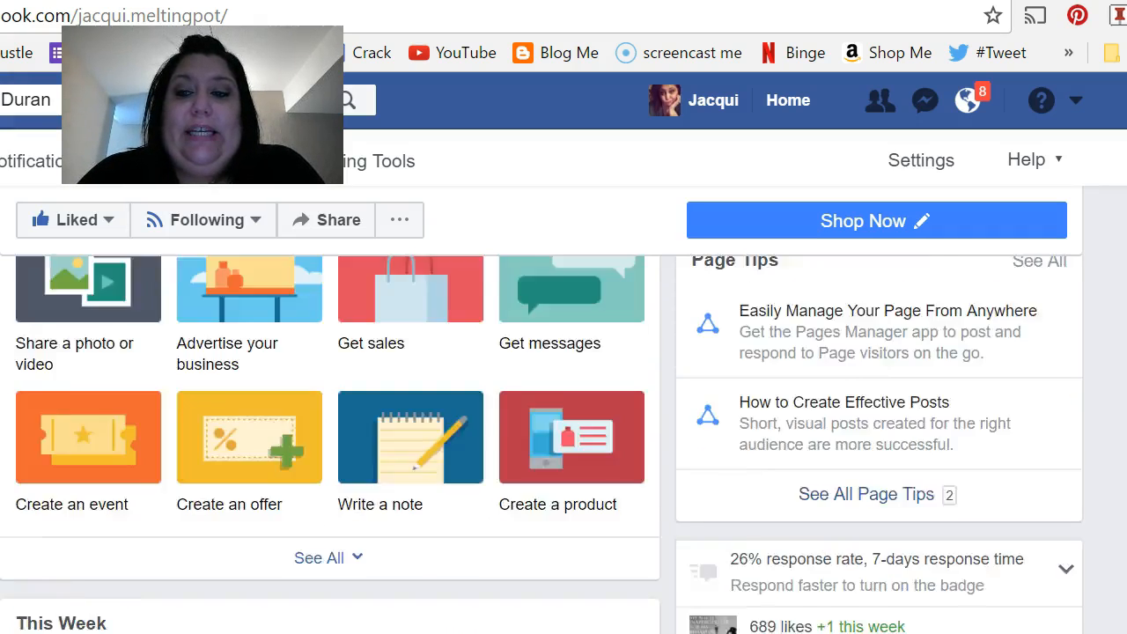
{"action": "scroll", "coordinate": [542, 440], "scroll_direction": "down", "scroll_amount": 10}
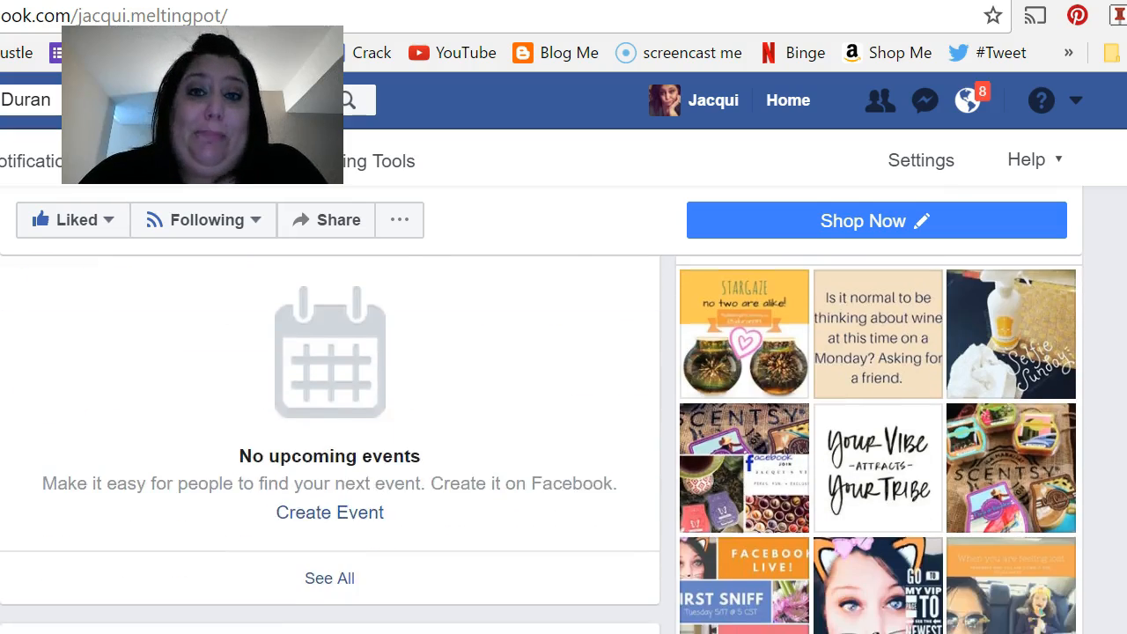
{"action": "scroll", "coordinate": [542, 441], "scroll_direction": "up", "scroll_amount": 5}
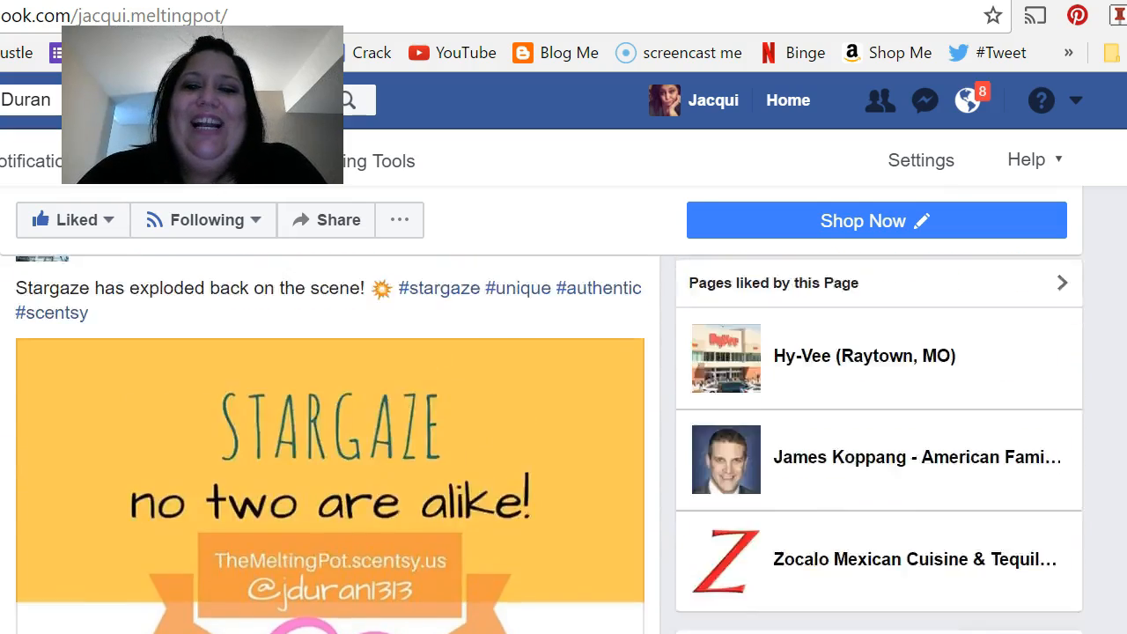
{"action": "scroll", "coordinate": [542, 440], "scroll_direction": "down", "scroll_amount": 12}
{"action": "scroll", "coordinate": [542, 440], "scroll_direction": "down", "scroll_amount": 8}
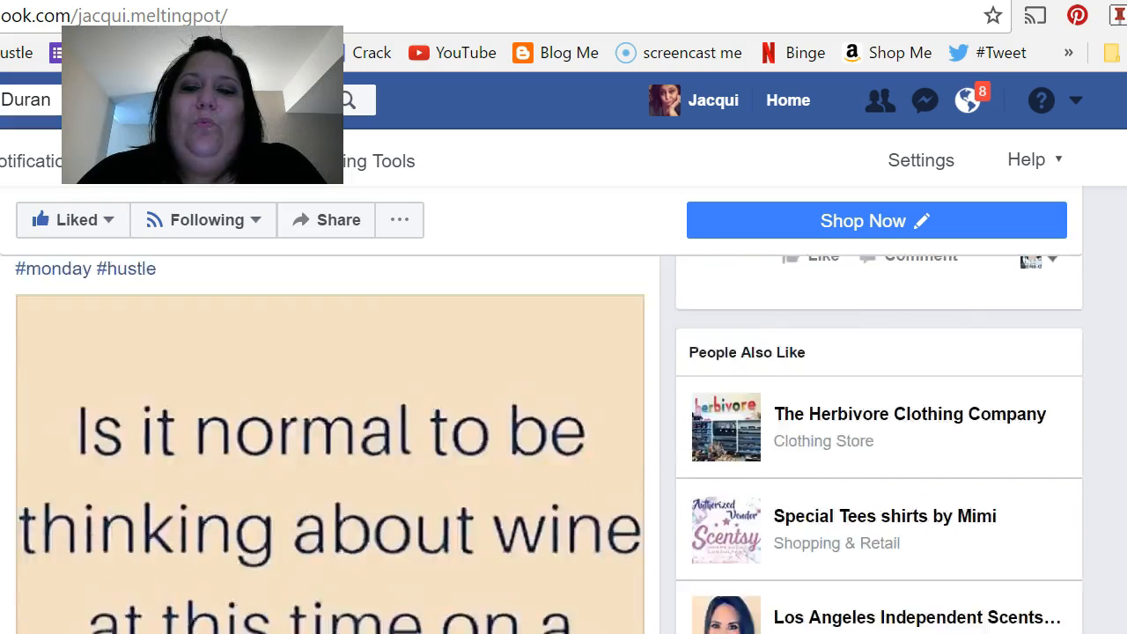
{"action": "scroll", "coordinate": [542, 440], "scroll_direction": "down", "scroll_amount": 5}
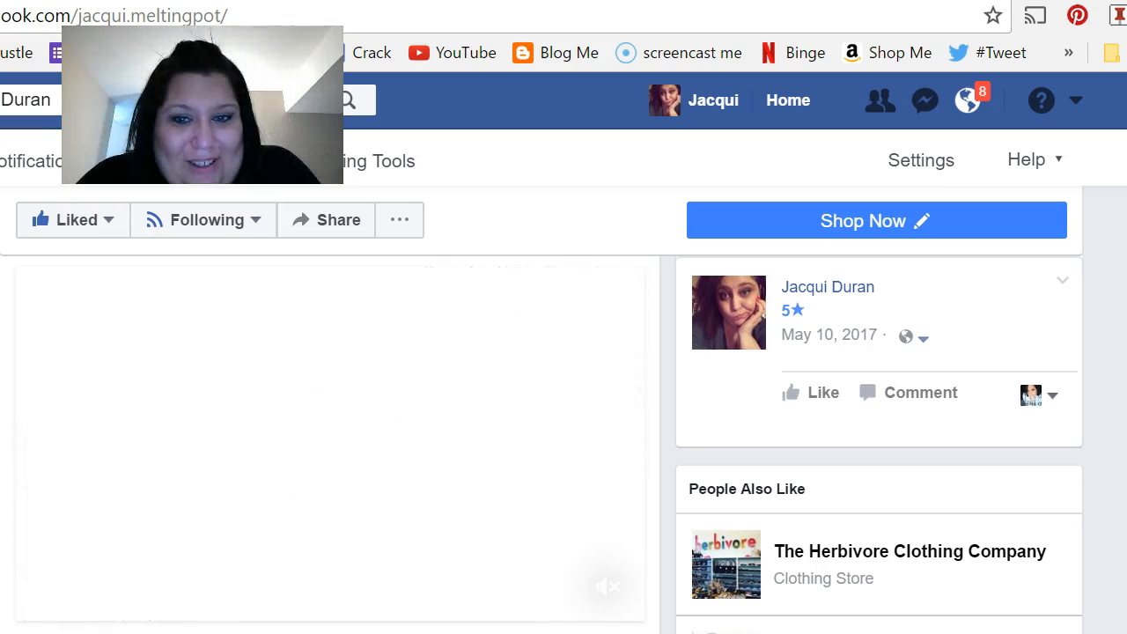
{"action": "scroll", "coordinate": [330, 440], "scroll_direction": "up", "scroll_amount": 5}
{"action": "scroll", "coordinate": [330, 441], "scroll_direction": "up", "scroll_amount": 10}
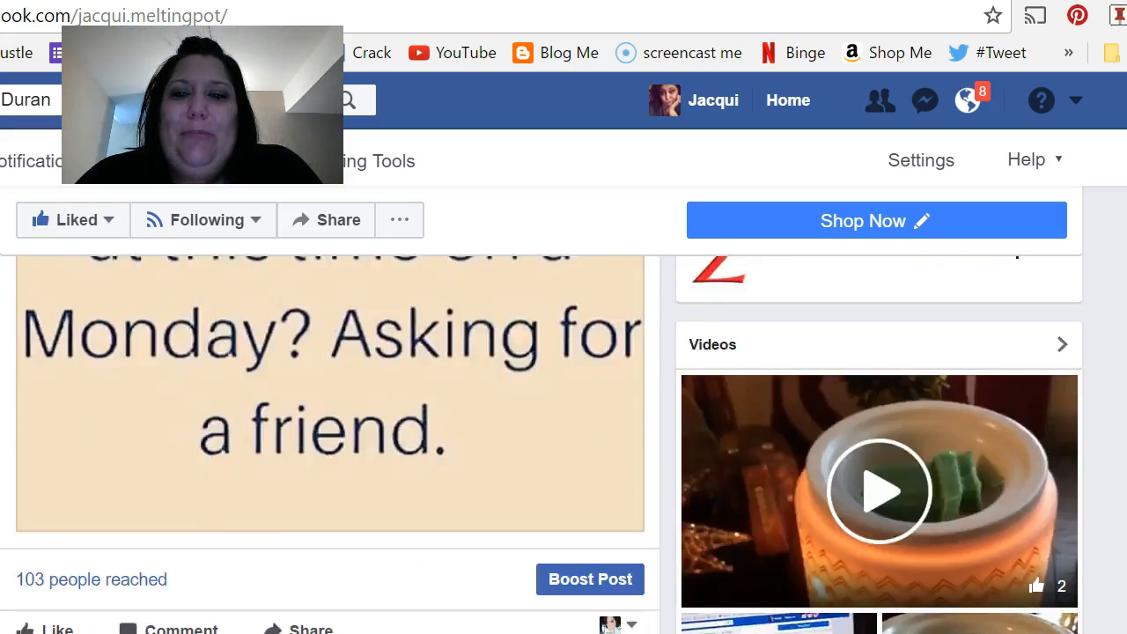
{"action": "scroll", "coordinate": [331, 440], "scroll_direction": "up", "scroll_amount": 5}
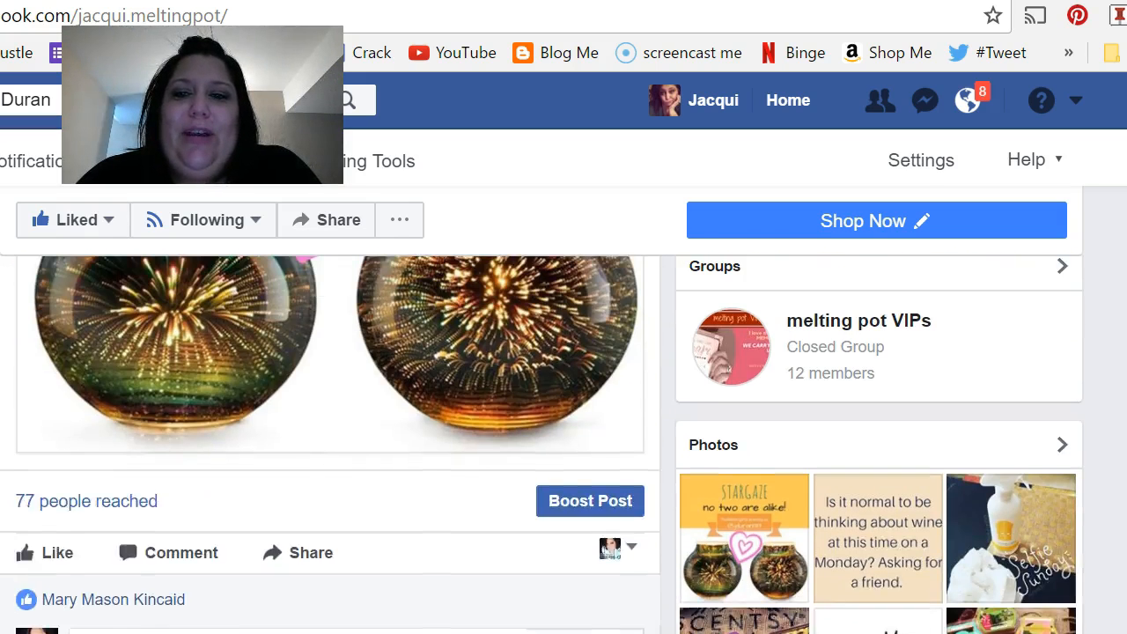